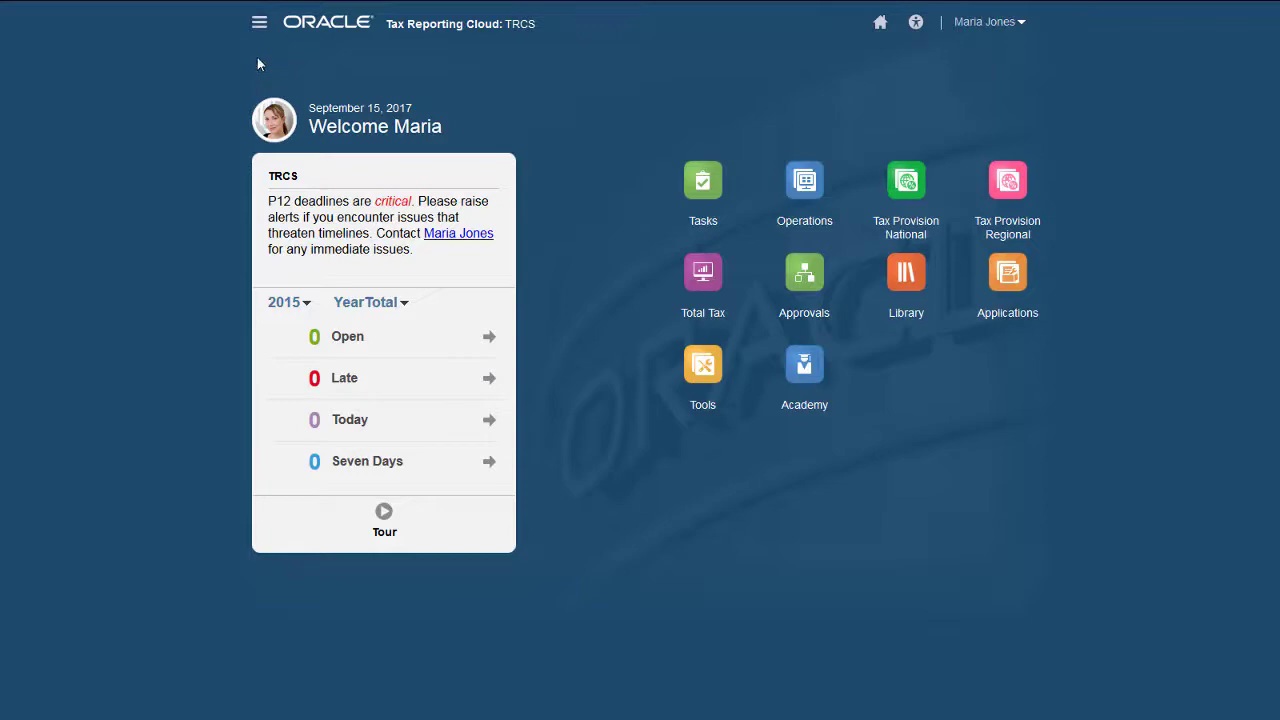
Go to Data Management's Setup tasks and show the Target Application page with TRCS registered
left_click(259, 30)
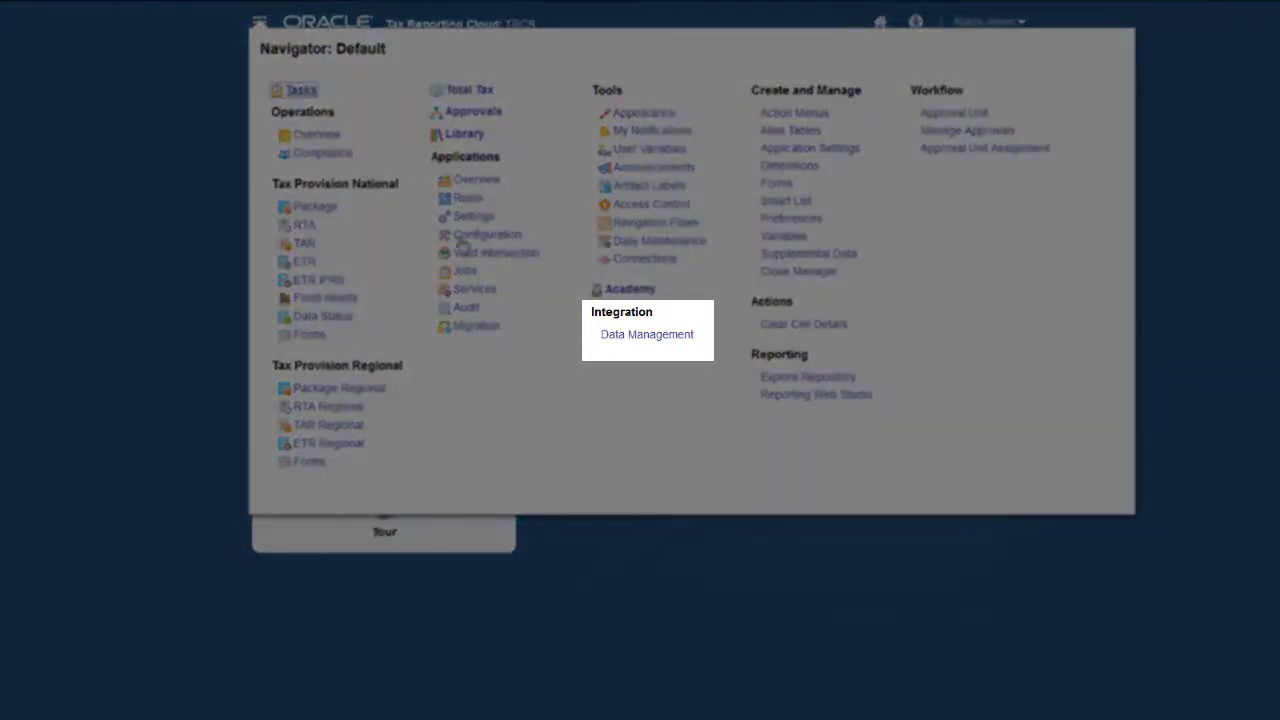
left_click(608, 340)
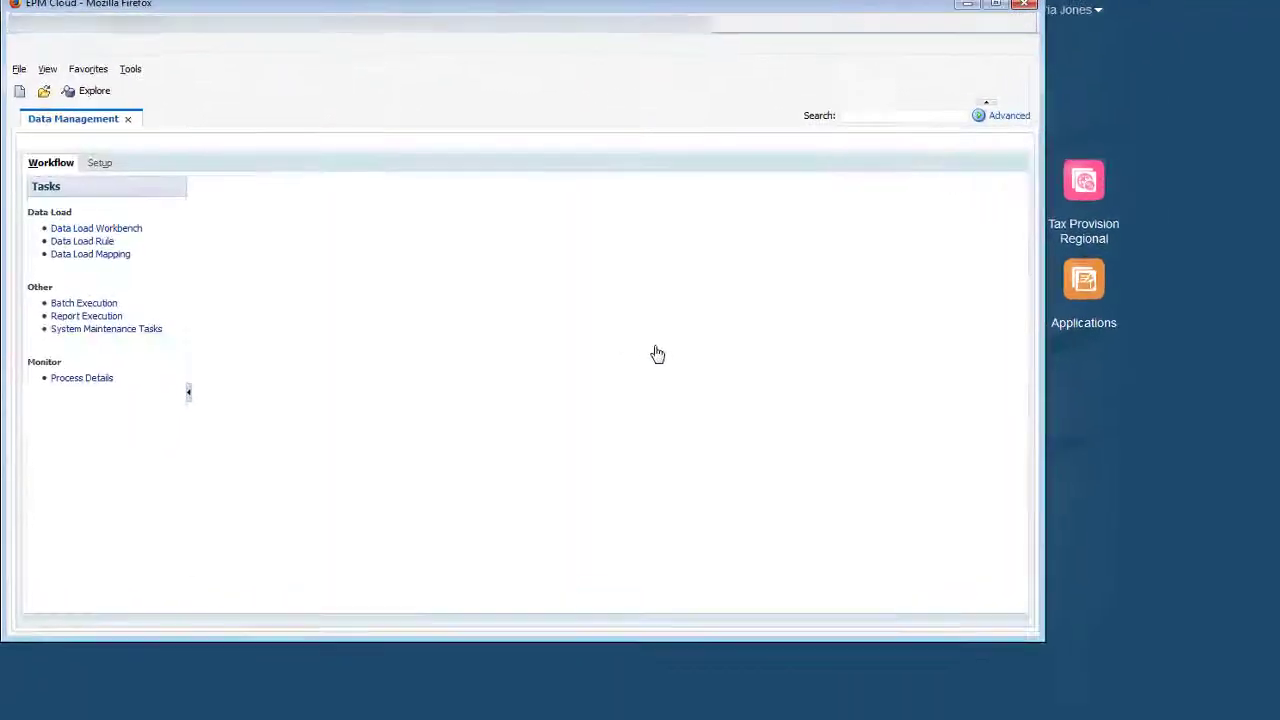
left_click(133, 168)
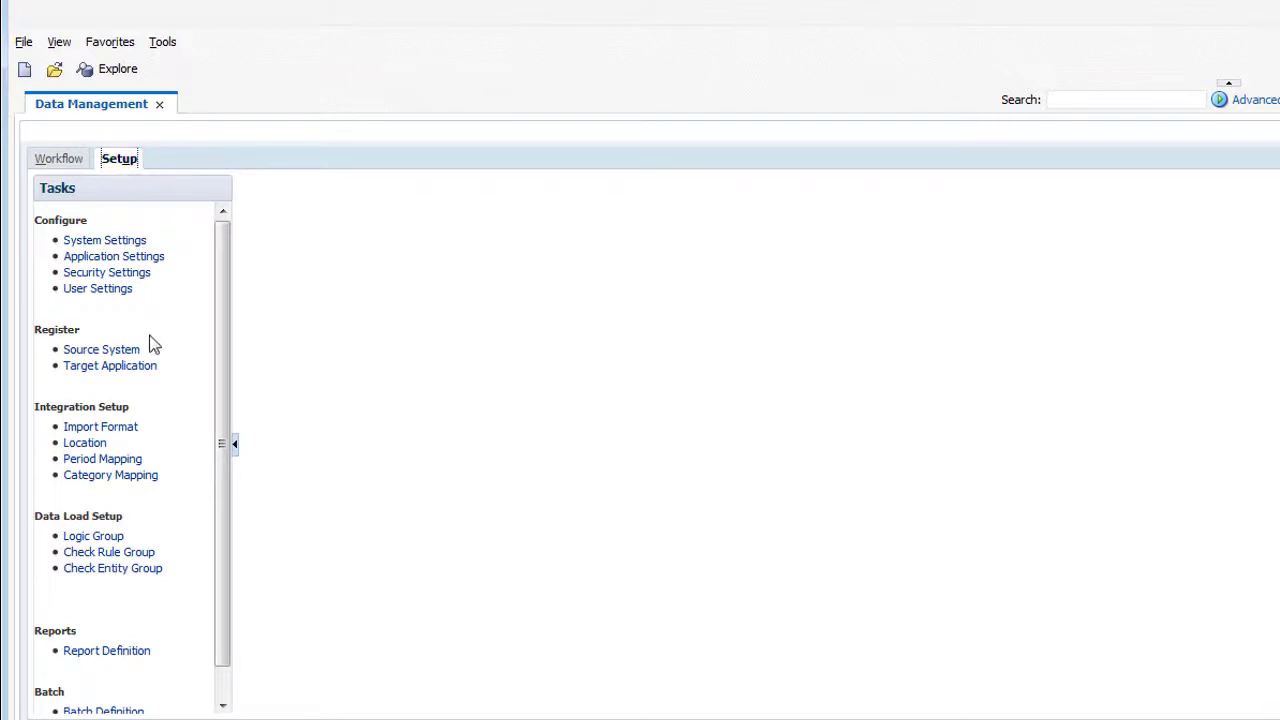
left_click(148, 370)
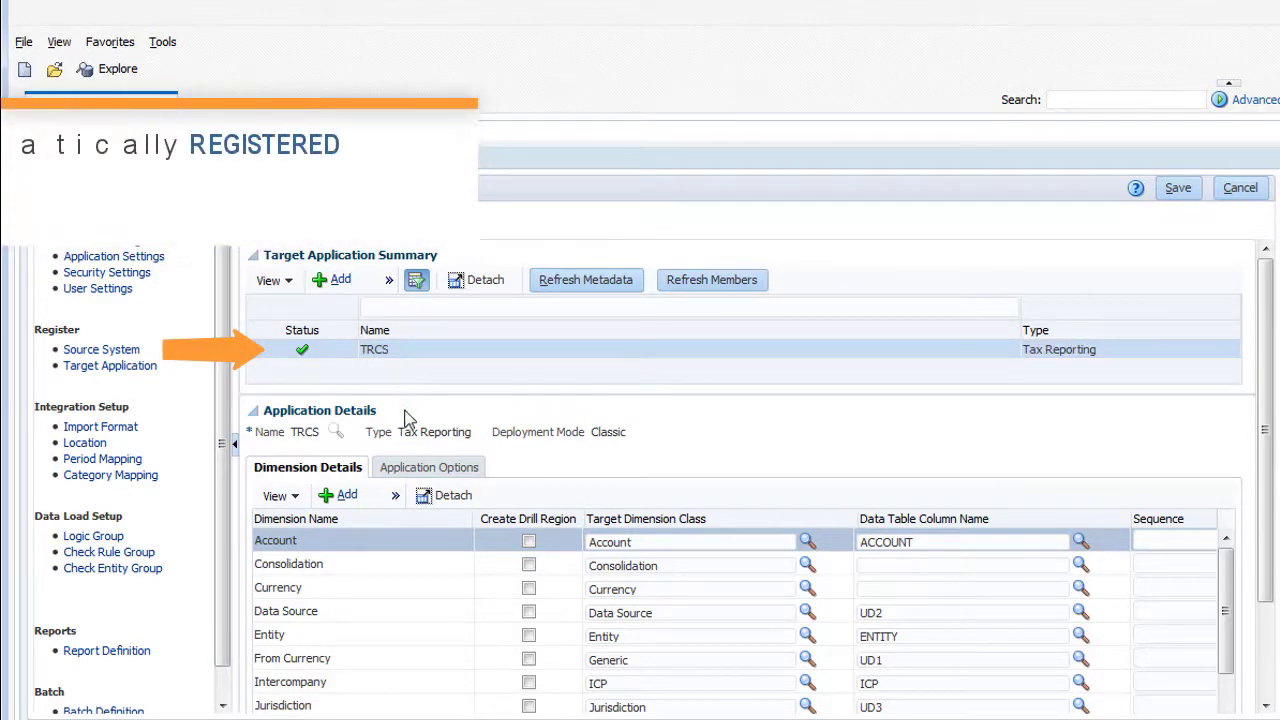
Register FCCS as a Cloud target application of type Consolidation alongside TRCS
left_click(413, 470)
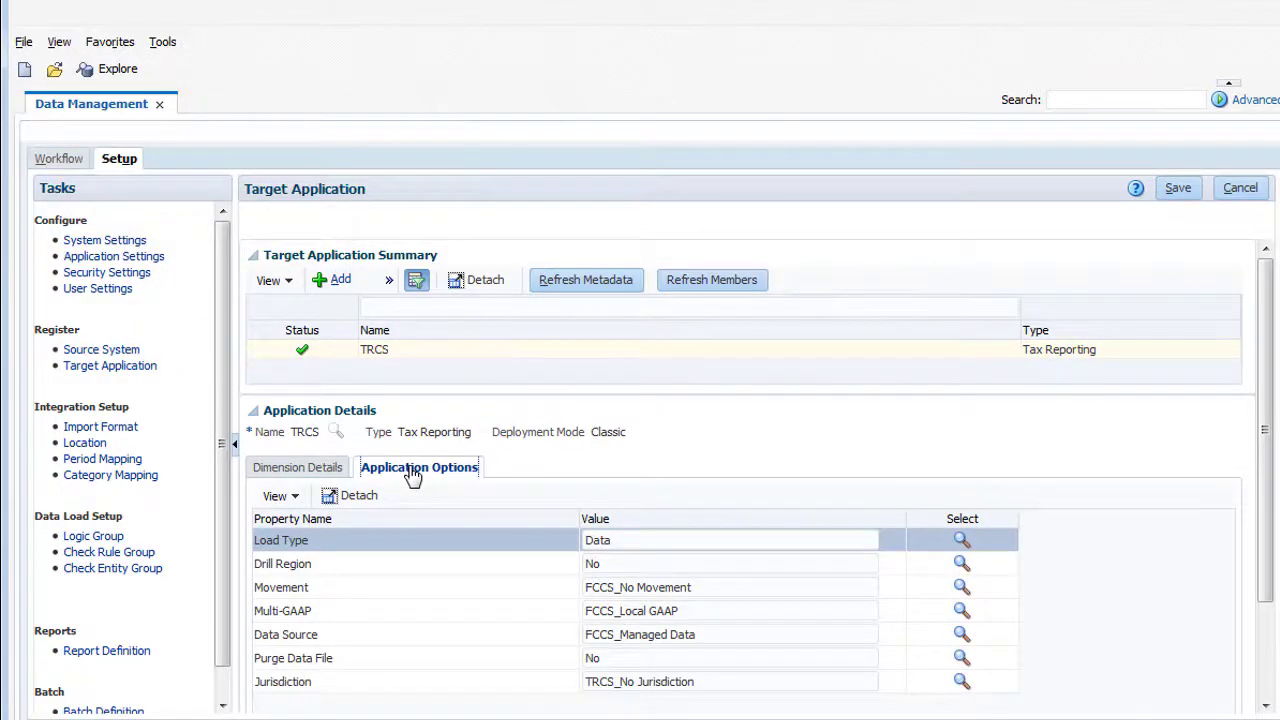
left_click(316, 472)
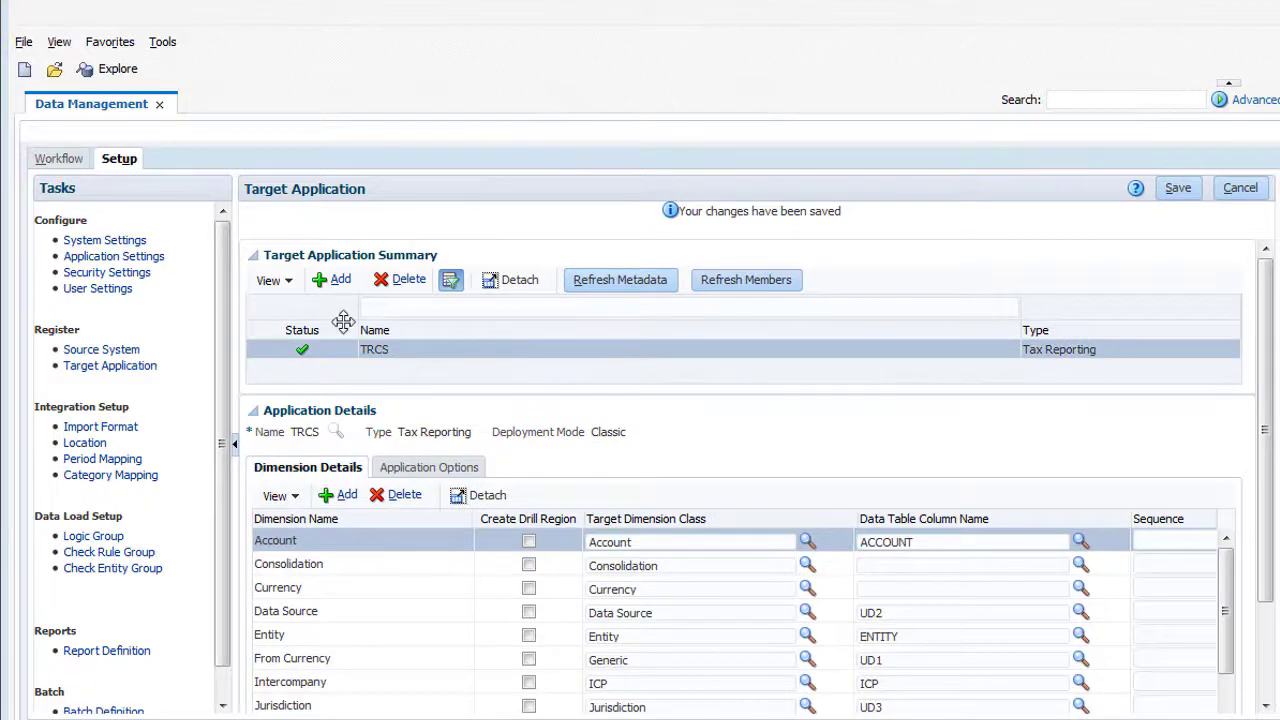
left_click(338, 280)
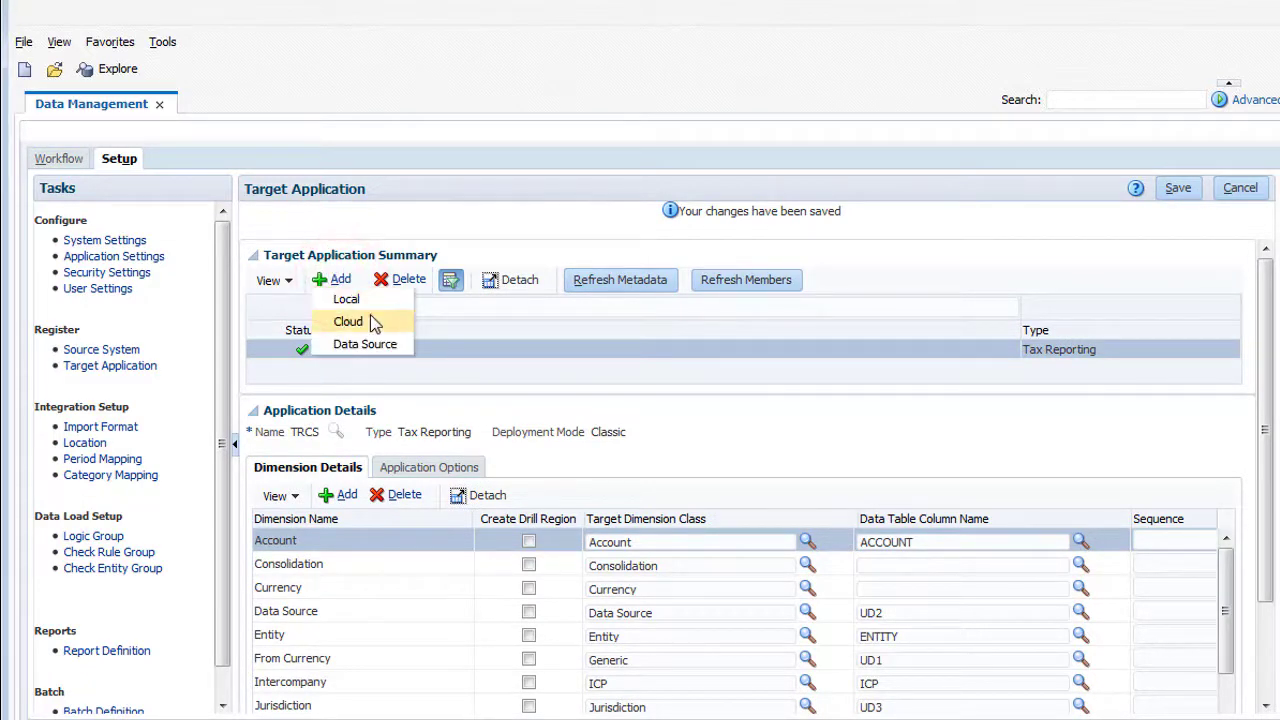
left_click(348, 321)
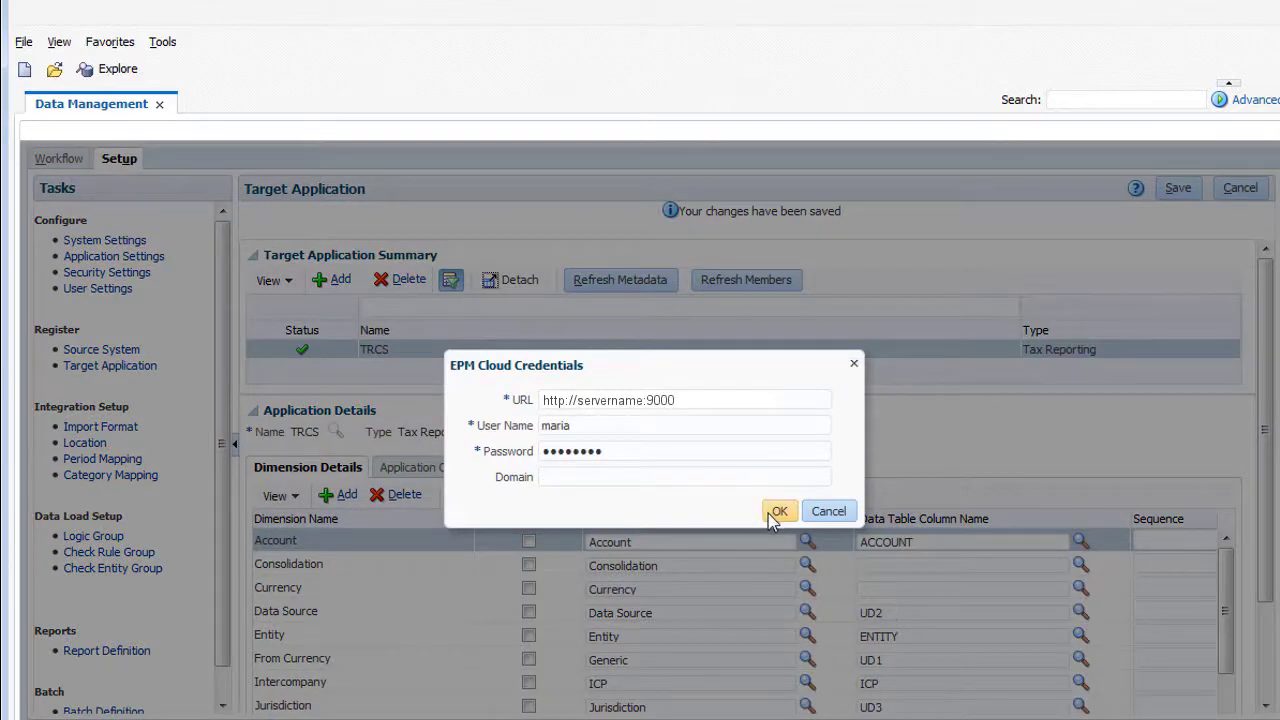
left_click(776, 512)
left_click(619, 270)
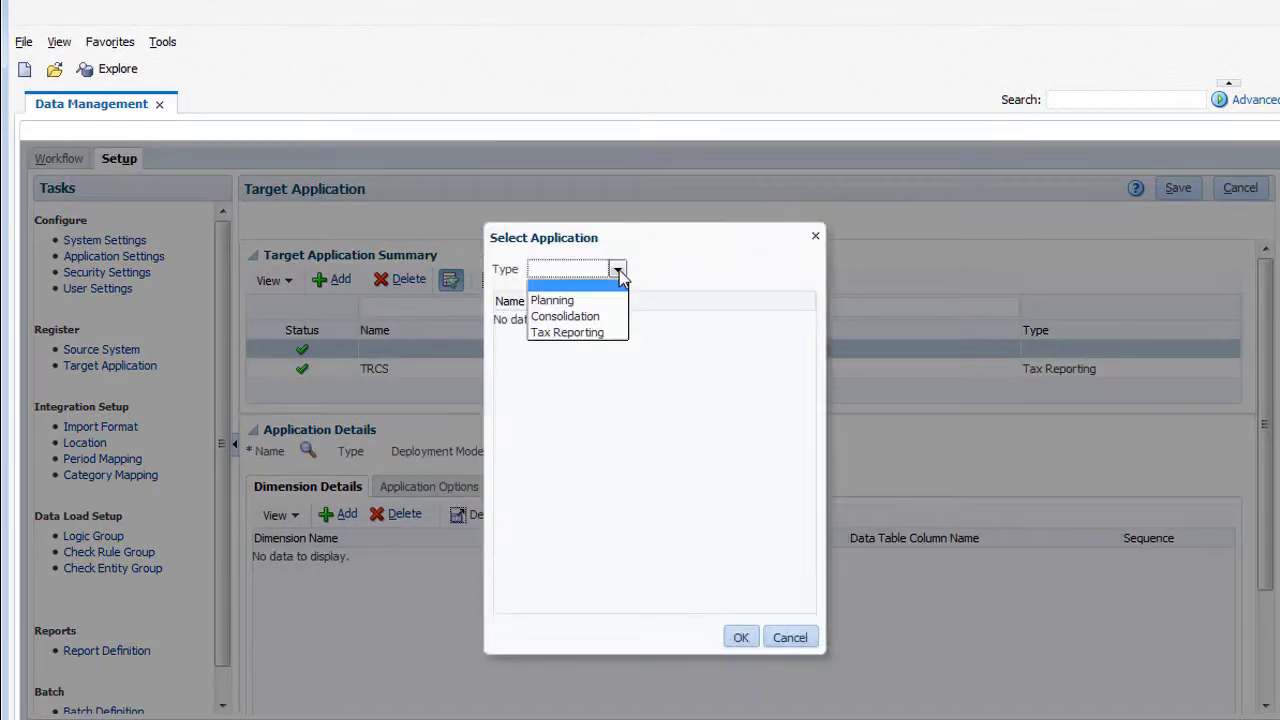
left_click(615, 311)
left_click(543, 316)
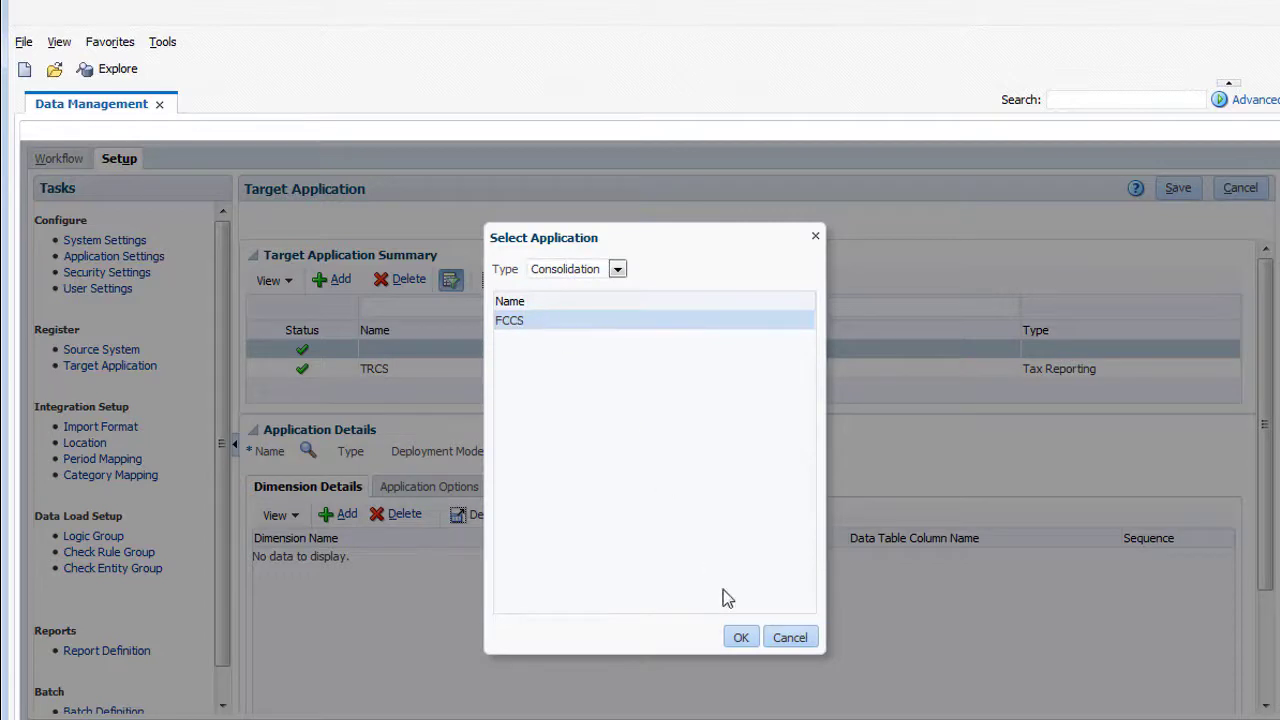
left_click(740, 636)
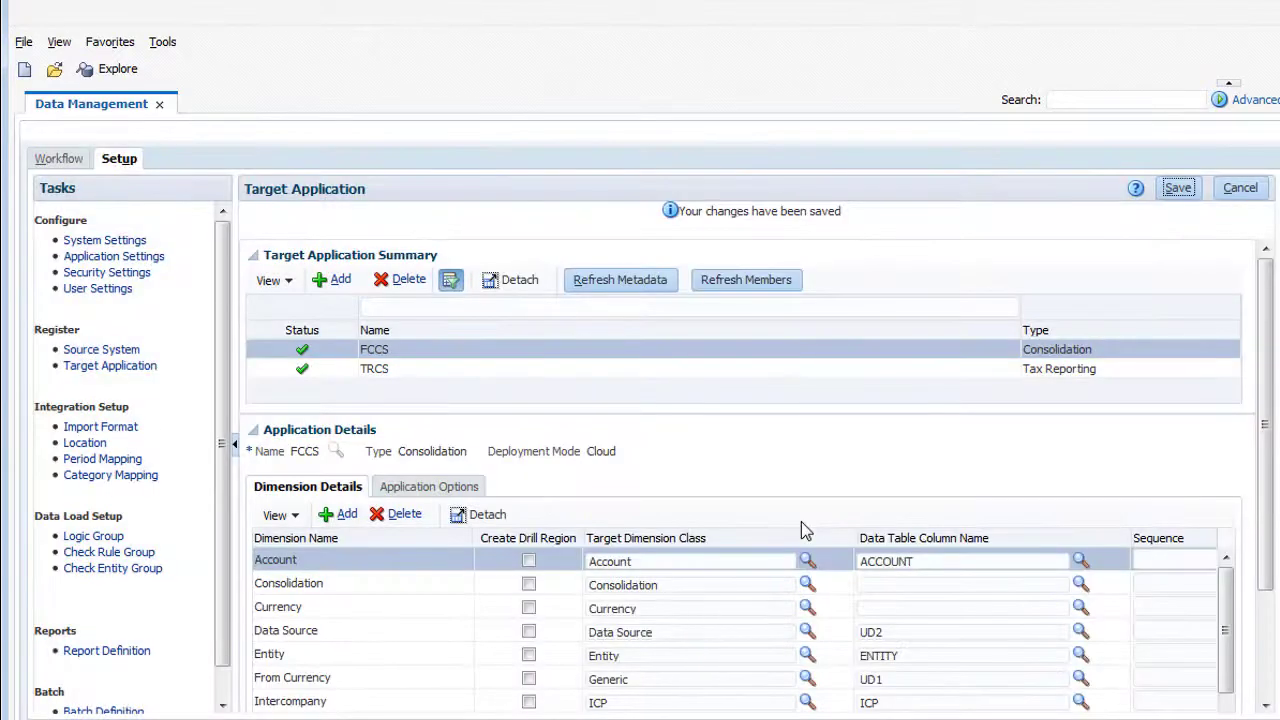
Create and save an import format named FCCS with FCCS as source and TRCS as target
left_click(120, 430)
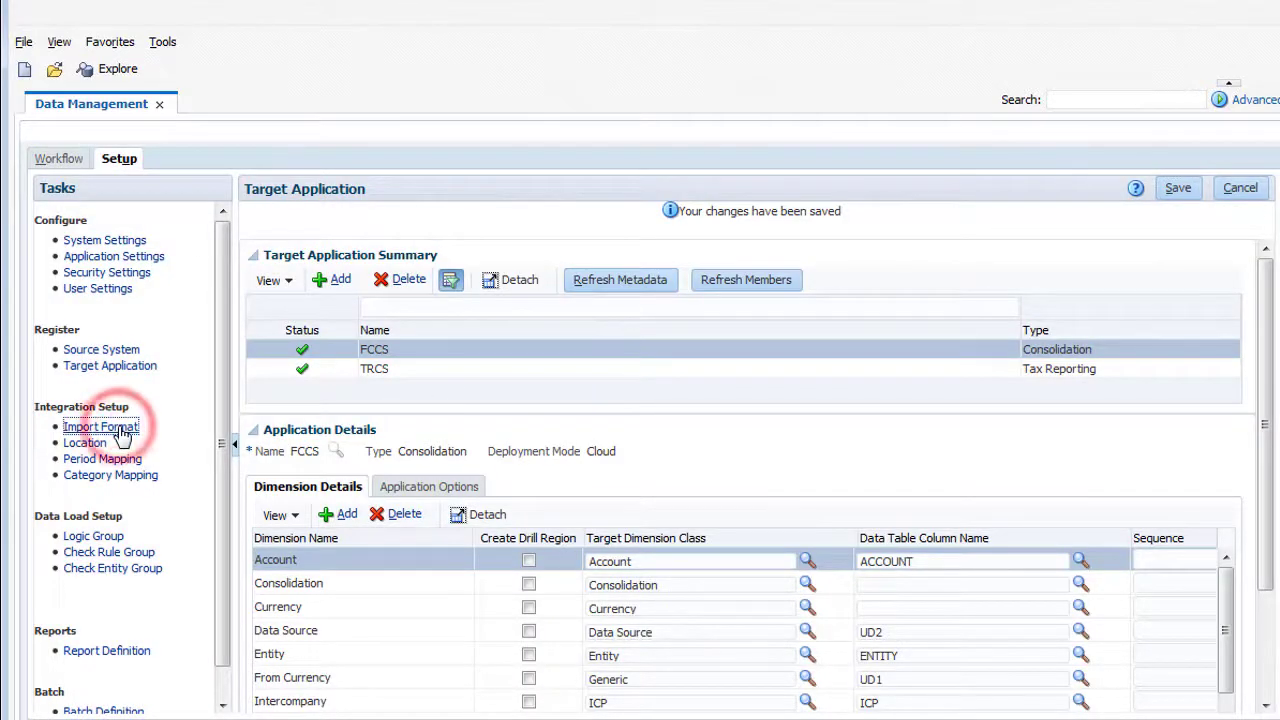
left_click(322, 262)
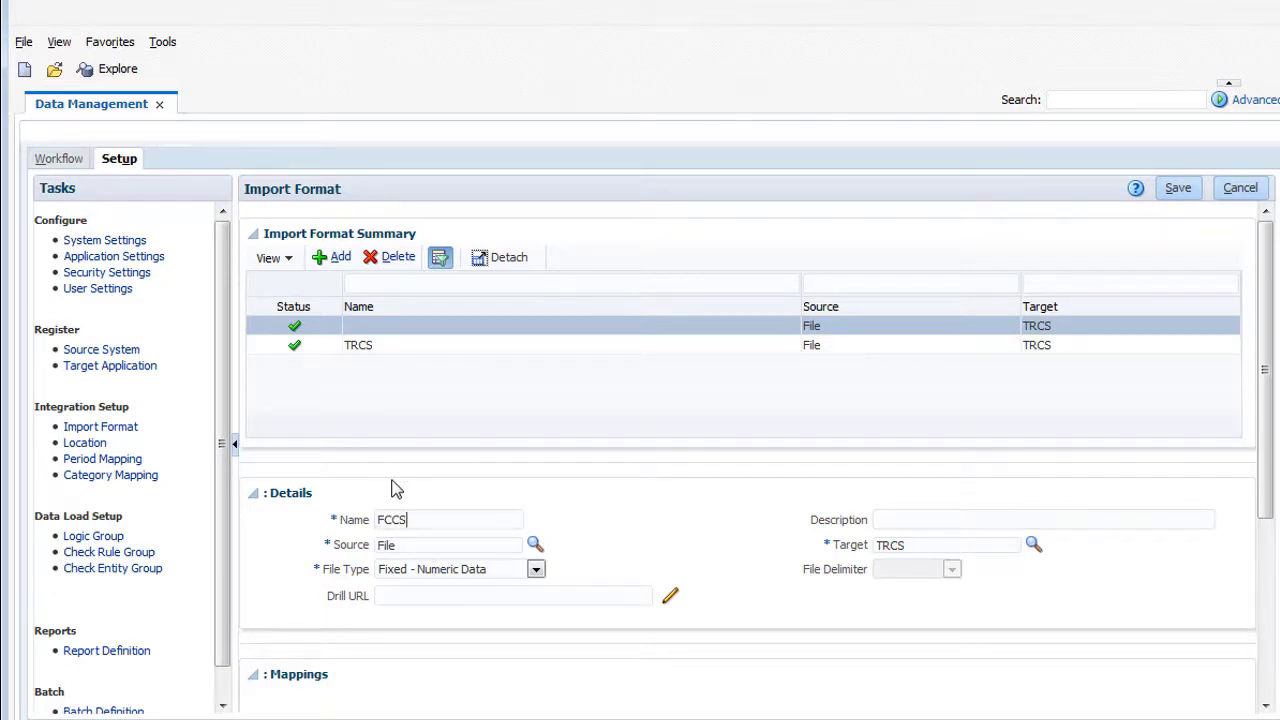
left_click(535, 545)
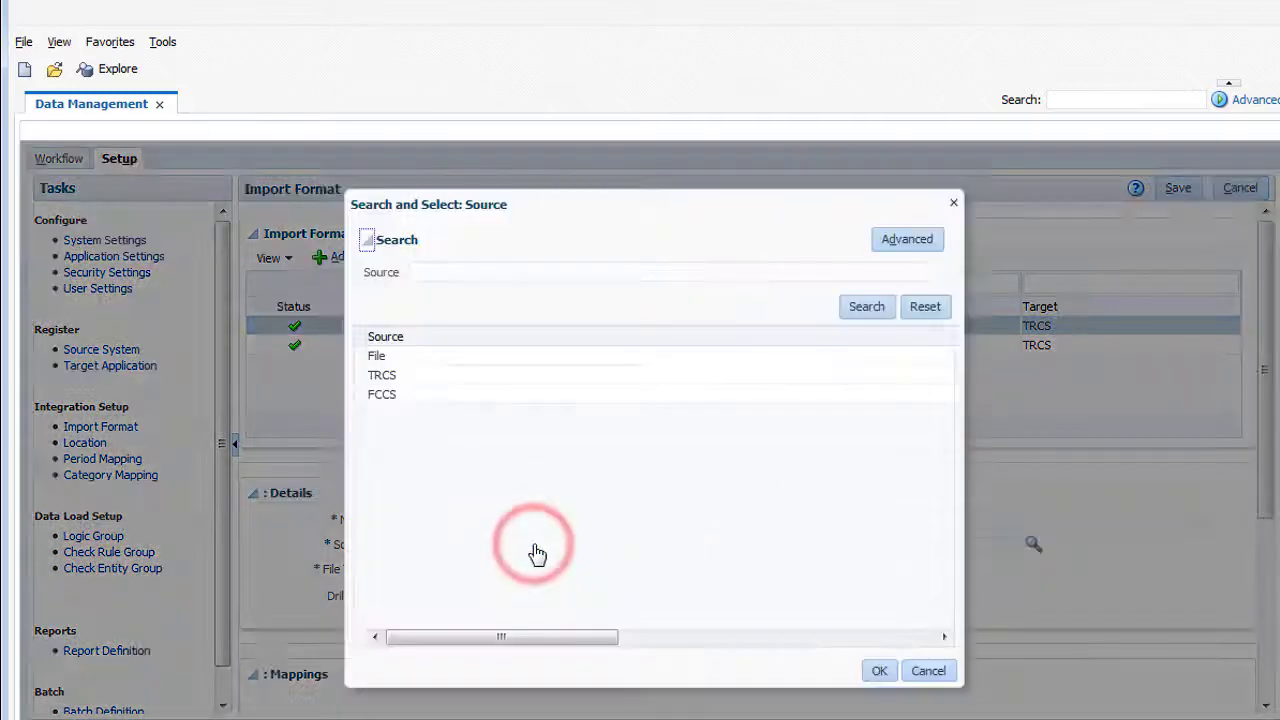
left_click(381, 396)
left_click(876, 672)
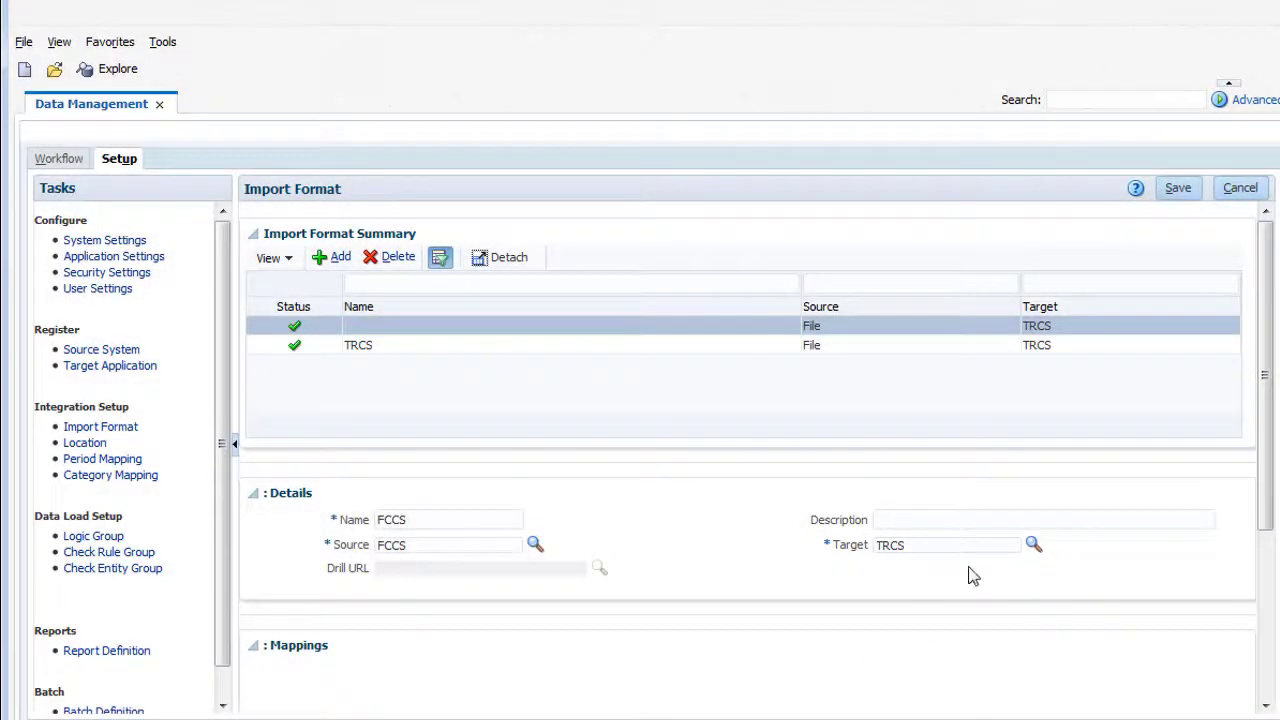
left_click(1176, 189)
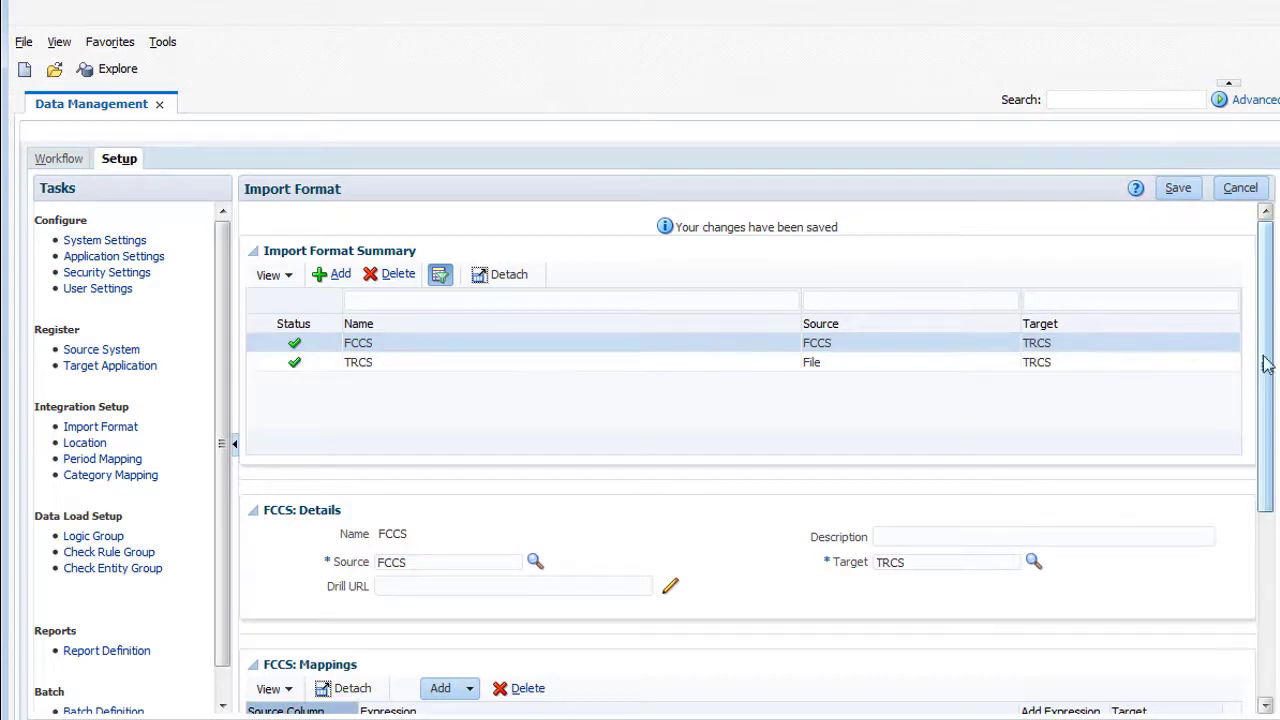
Map Account and Amount, add Attribute 1 mapped from Product, and map Data Source
left_click_drag(1266, 360, 1270, 590)
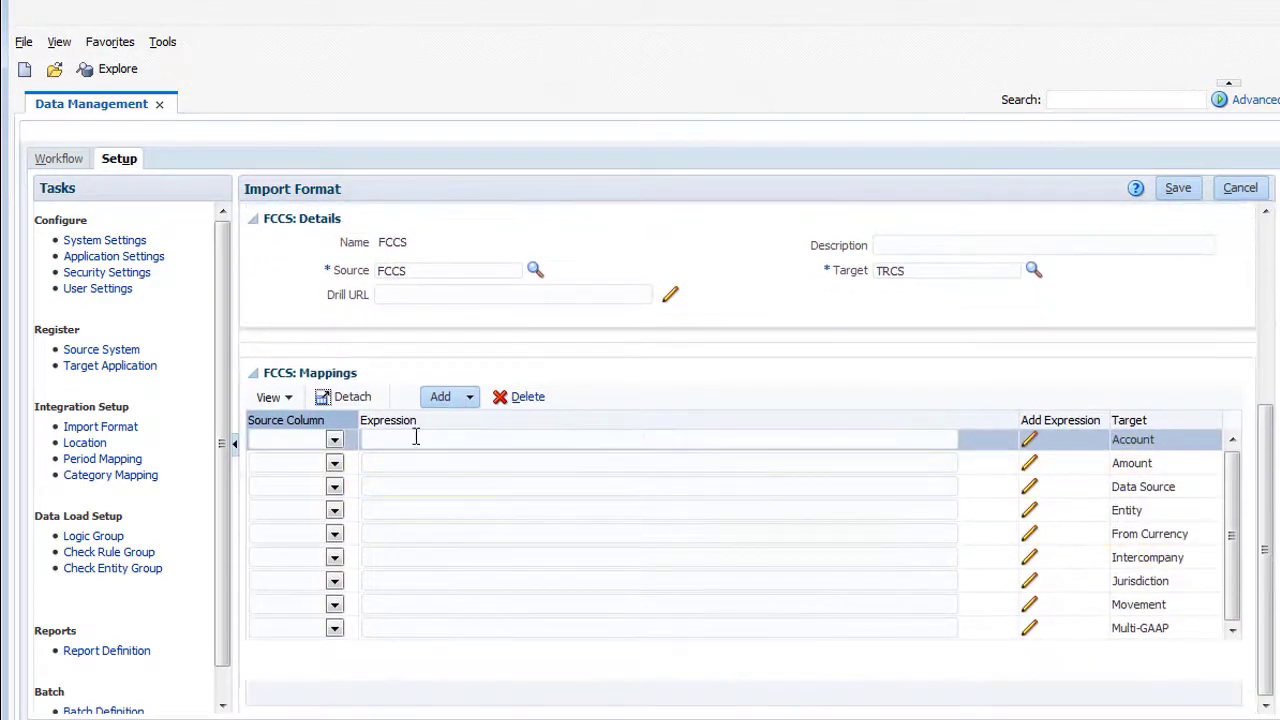
left_click(335, 442)
left_click(318, 471)
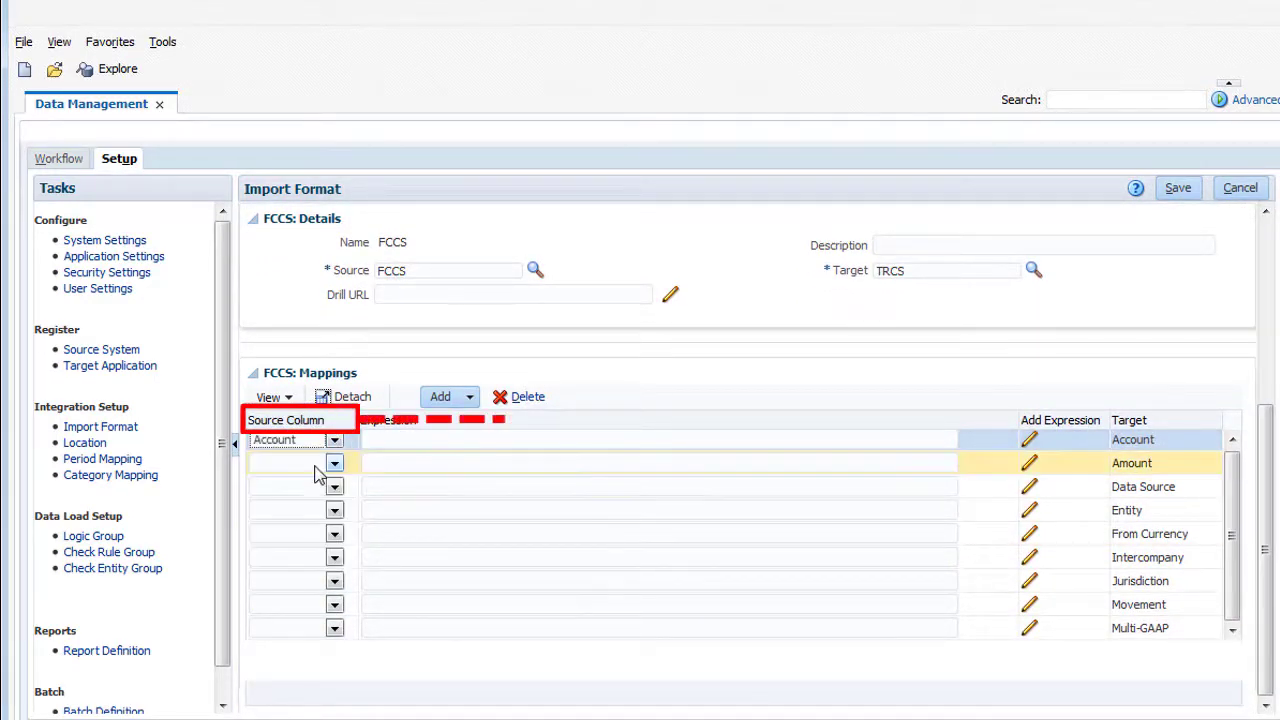
left_click(335, 464)
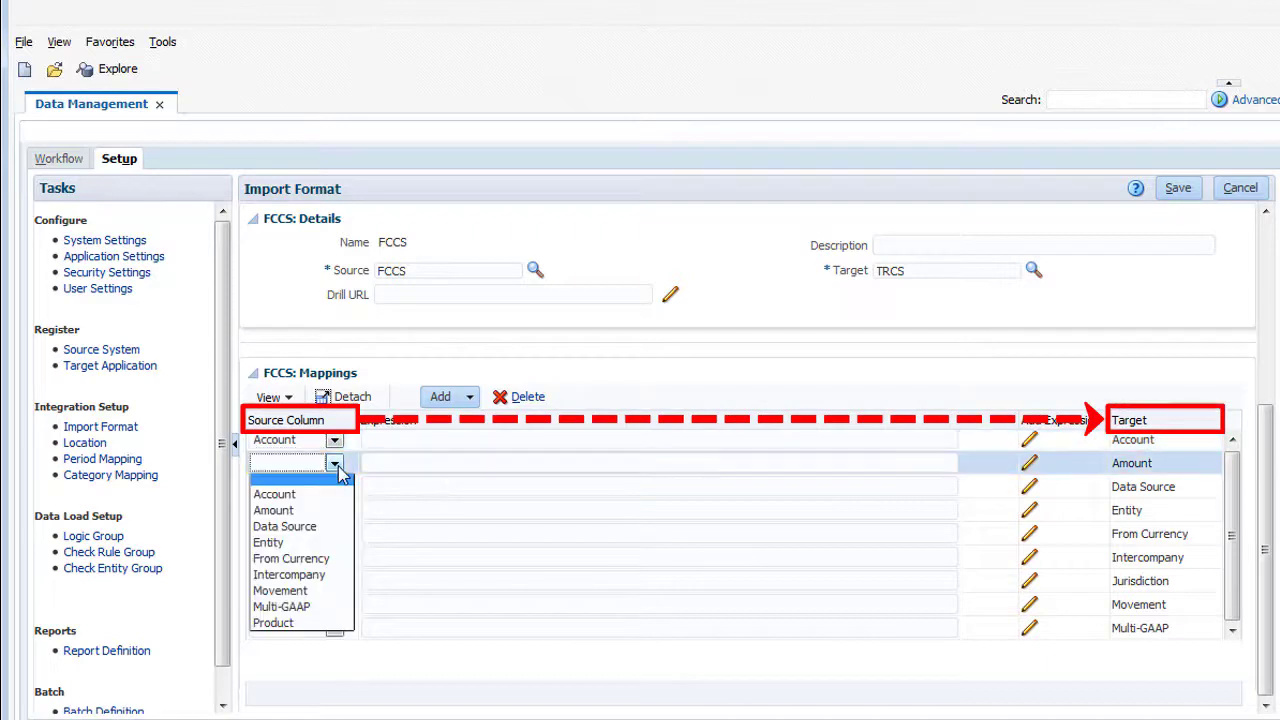
left_click(305, 512)
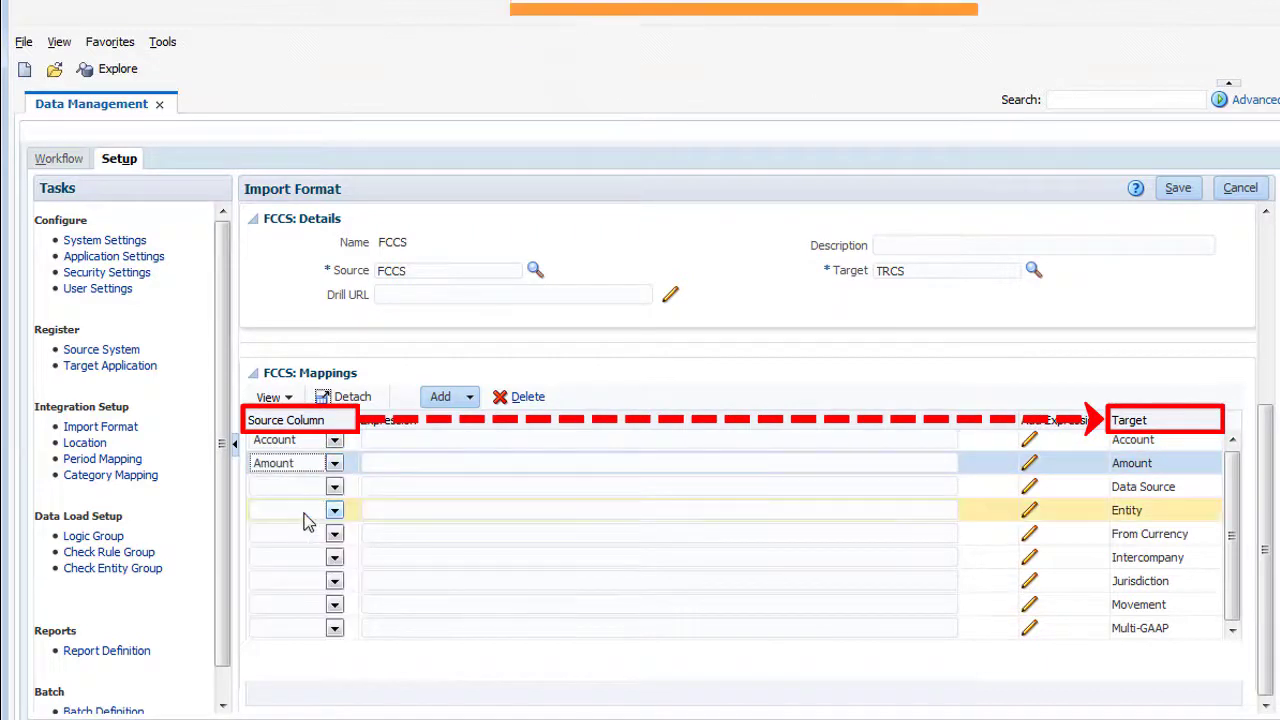
left_click(375, 483)
left_click(469, 397)
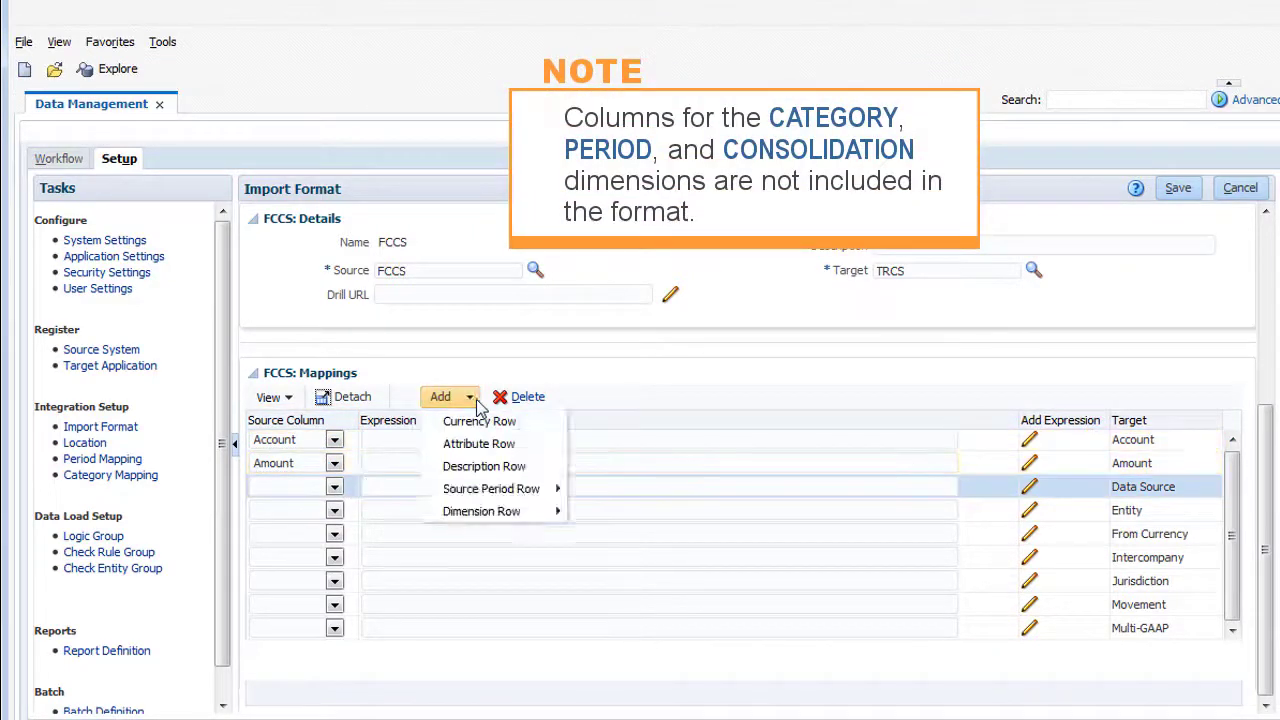
left_click(455, 445)
left_click(334, 442)
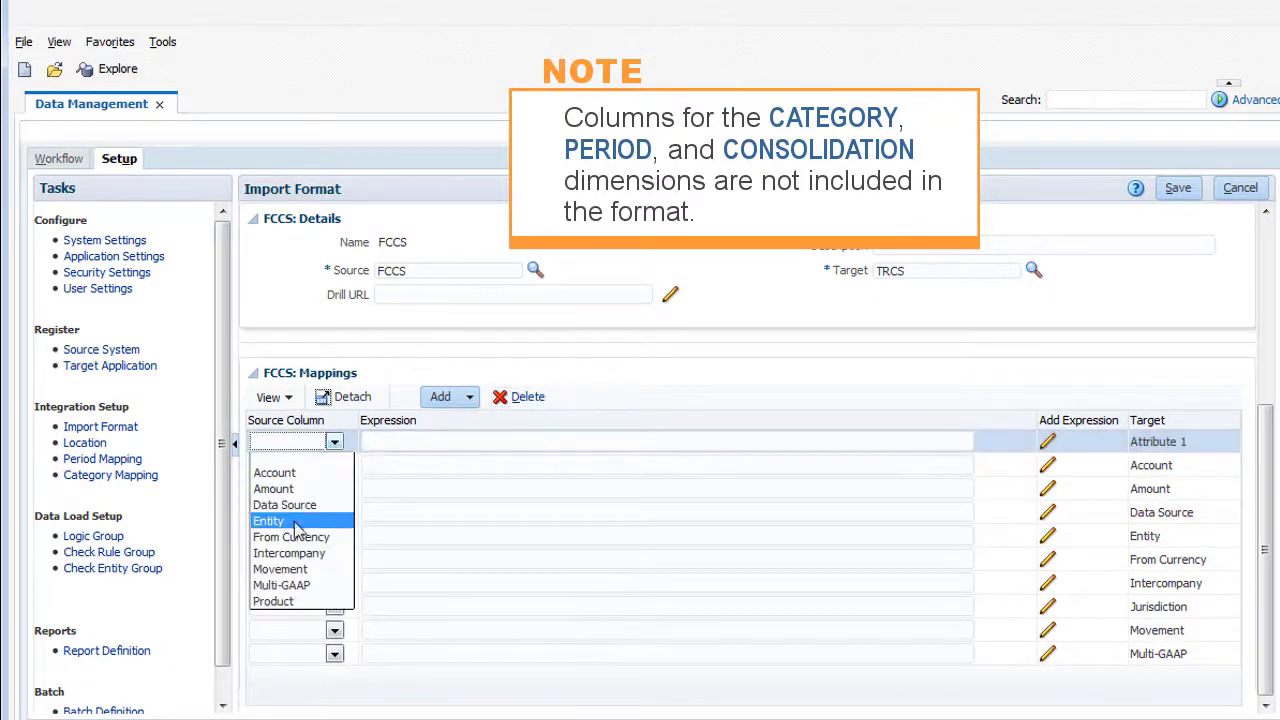
left_click(285, 602)
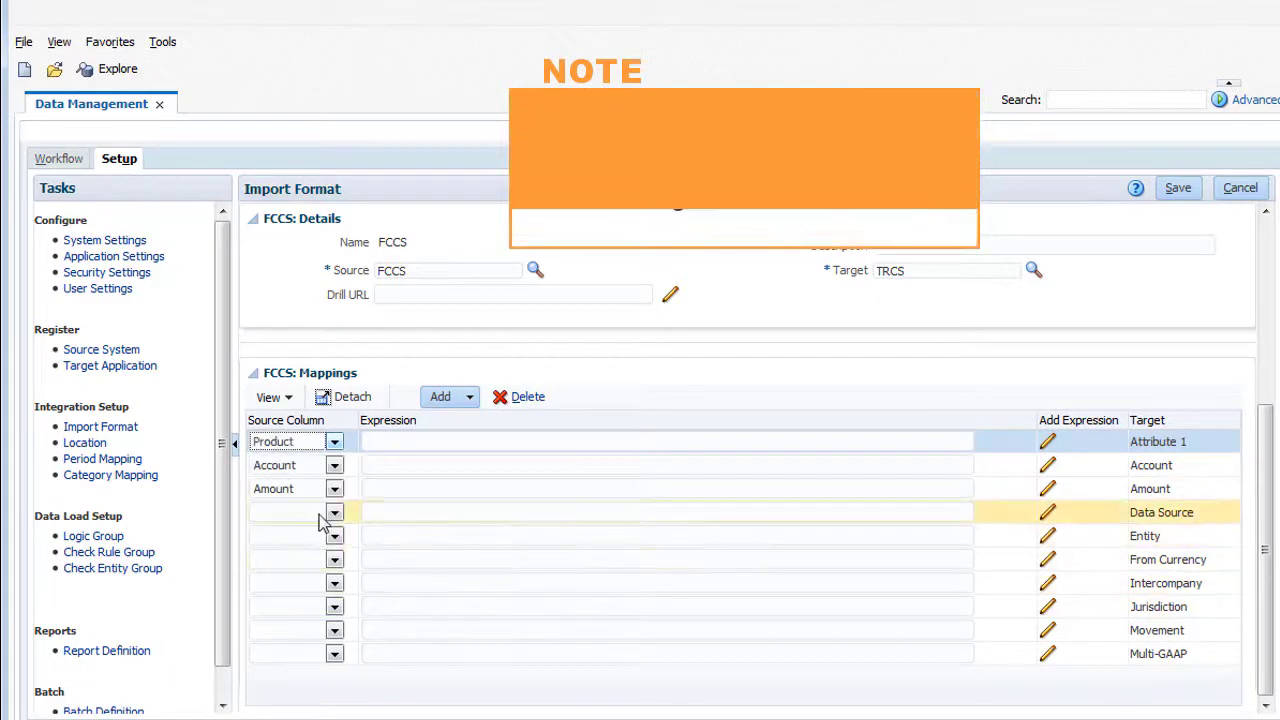
left_click(338, 514)
left_click(285, 575)
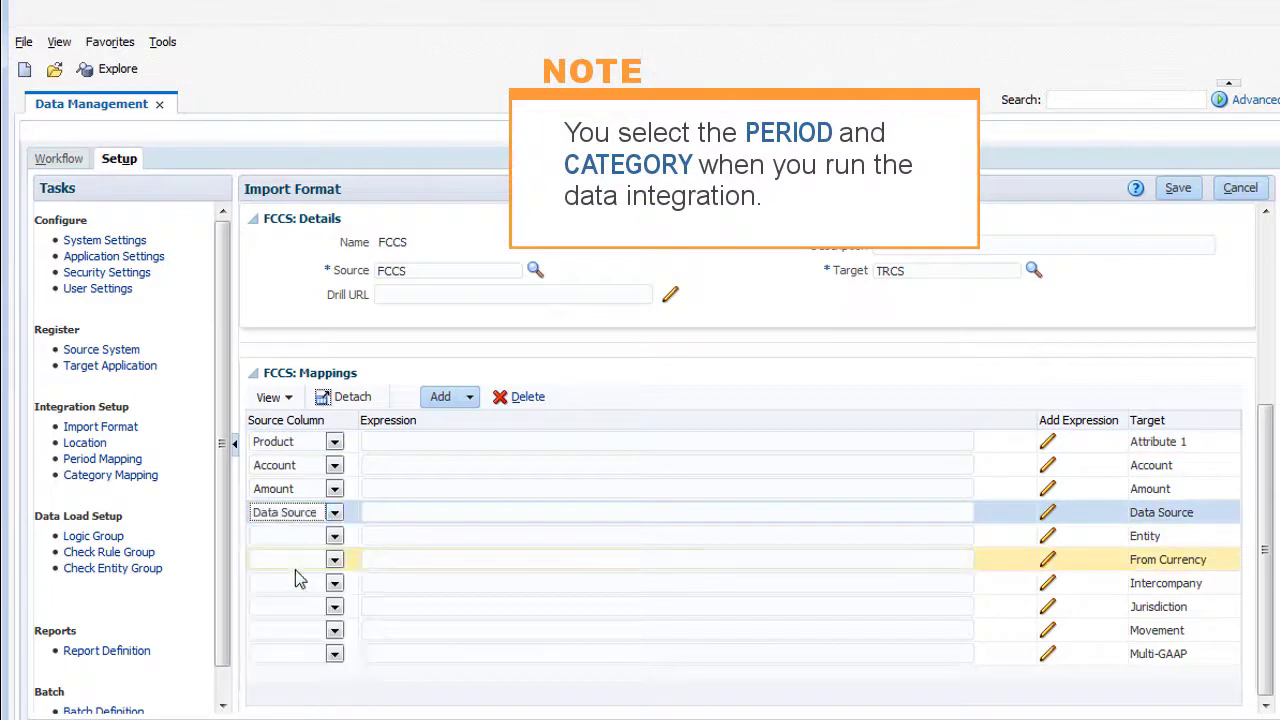
Map Entity, From Currency, Intercompany, Entity to Jurisdiction, Movement and Multi-GAAP source columns
left_click(334, 536)
left_click(299, 615)
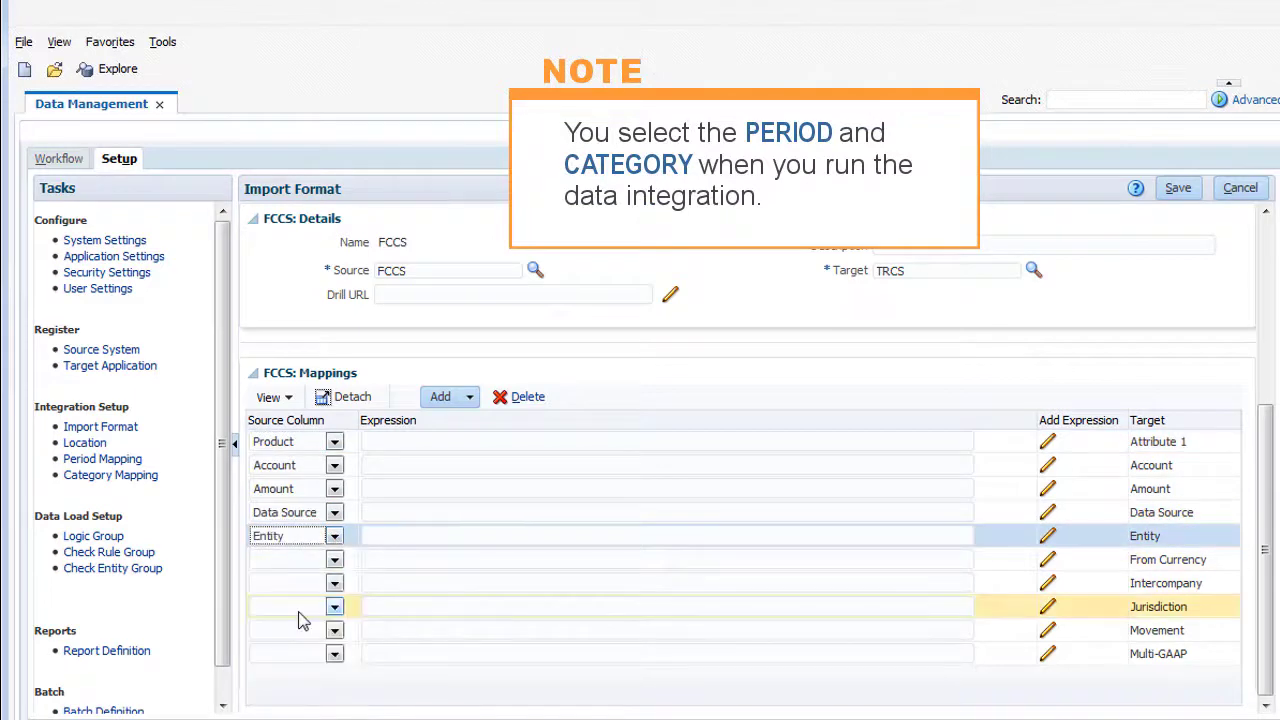
left_click(334, 559)
left_click(318, 652)
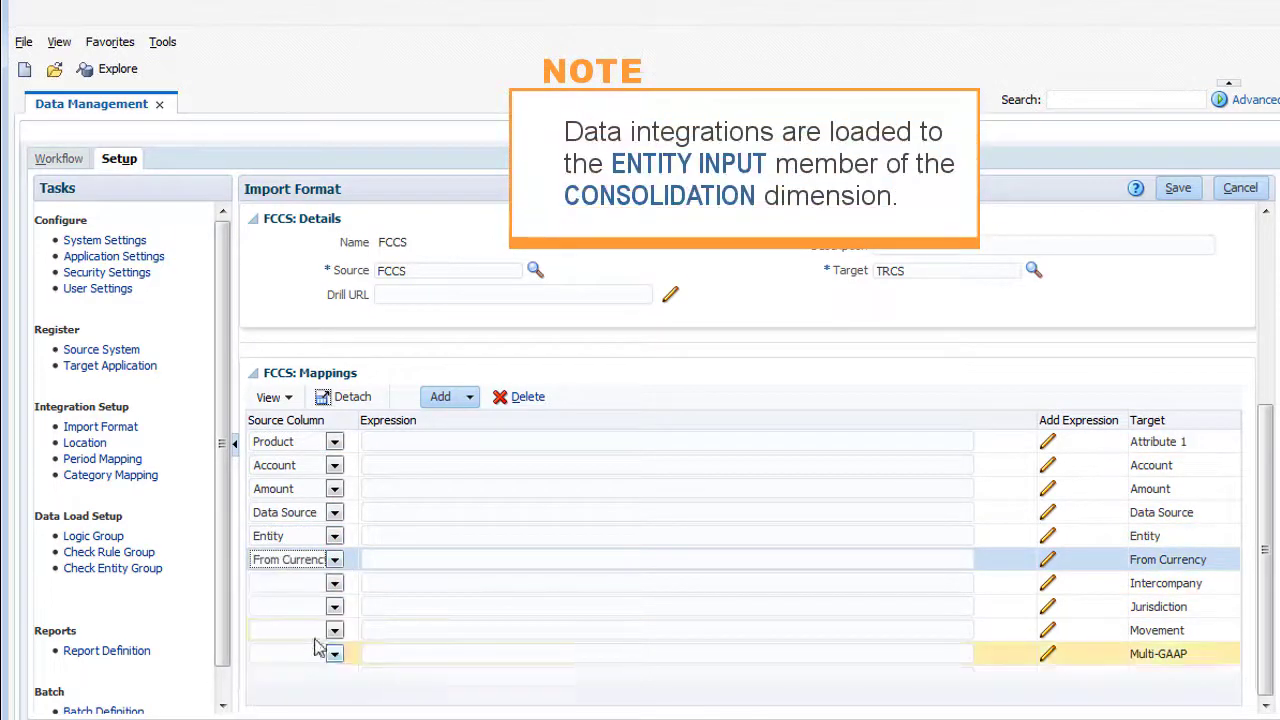
left_click(334, 588)
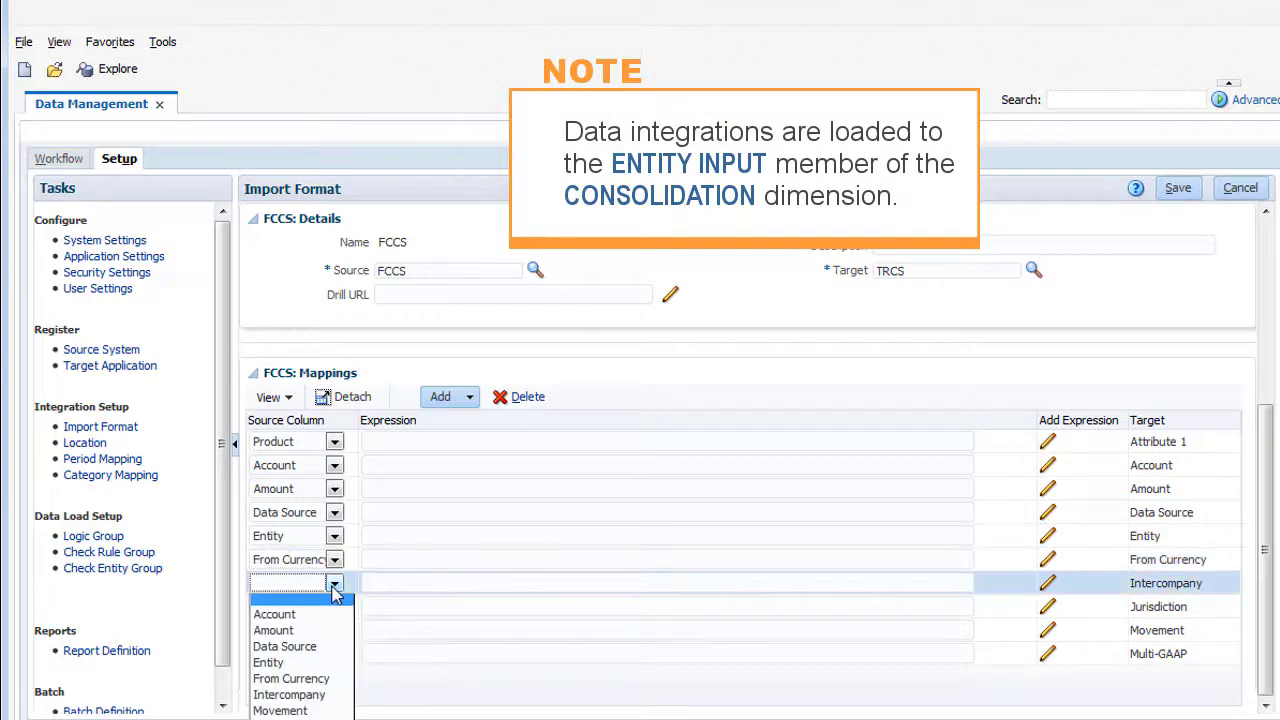
left_click(328, 697)
left_click(334, 606)
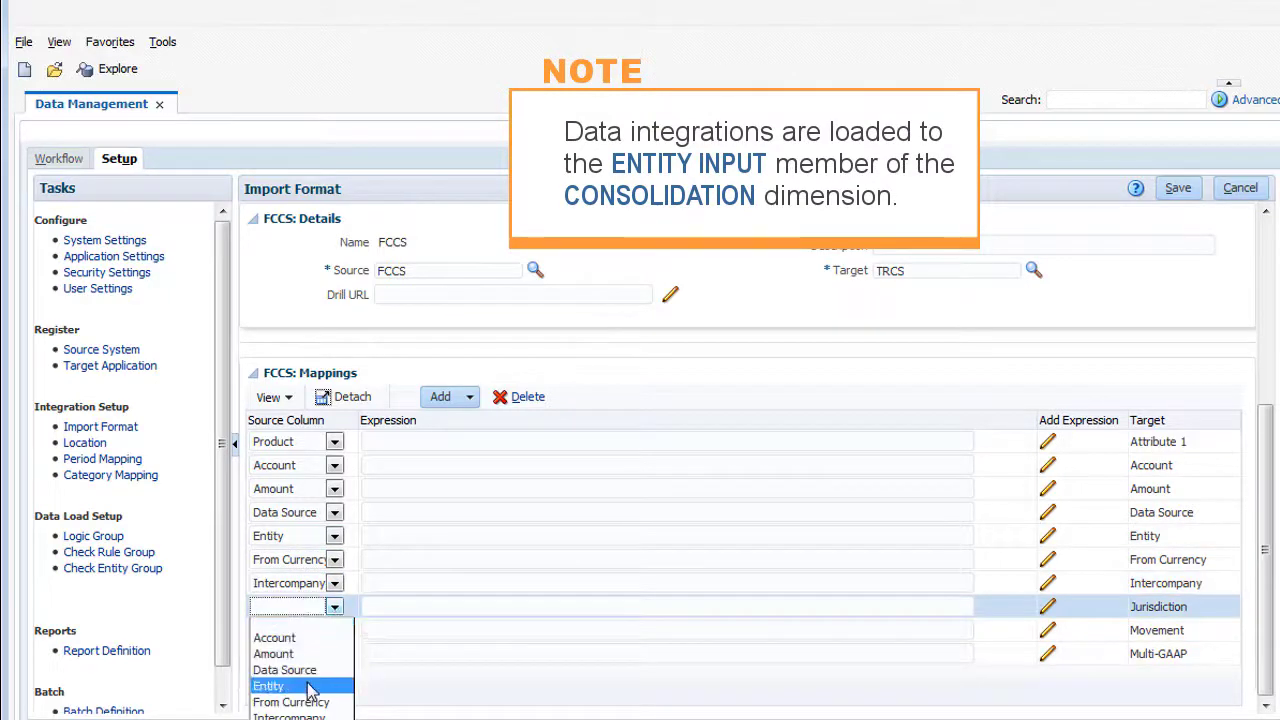
left_click(312, 688)
left_click(335, 631)
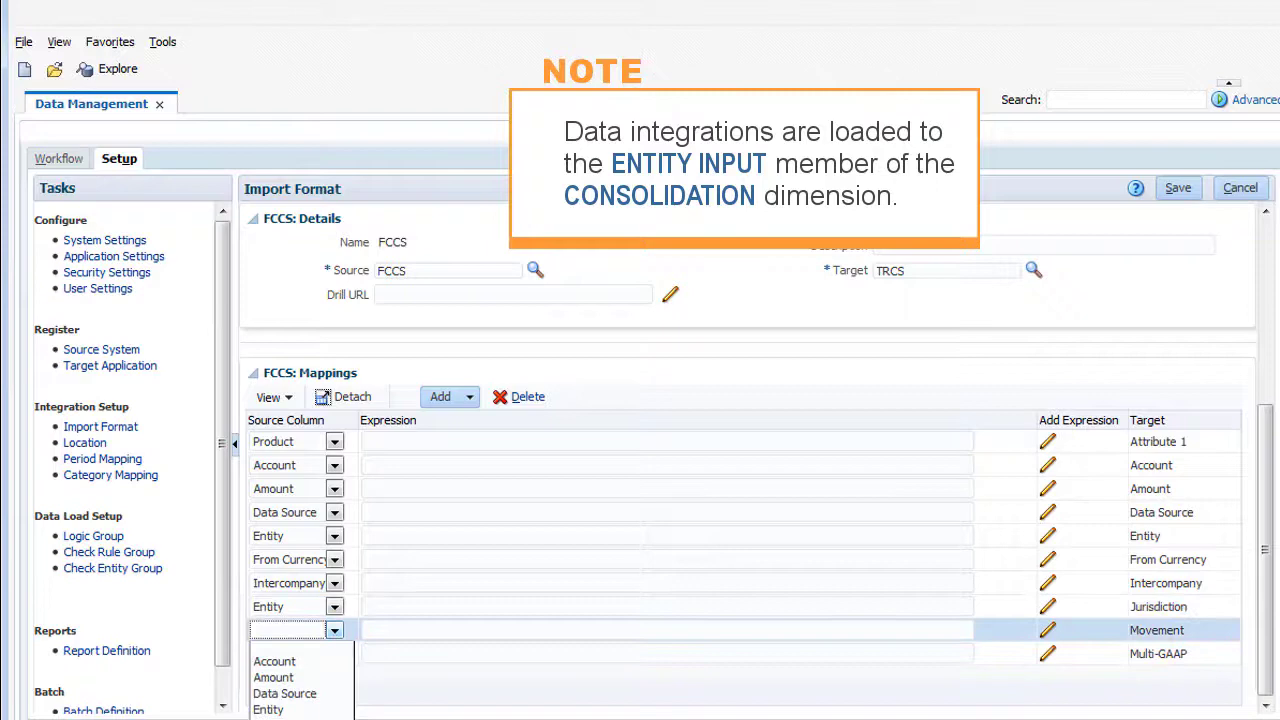
left_click(300, 705)
left_click(334, 654)
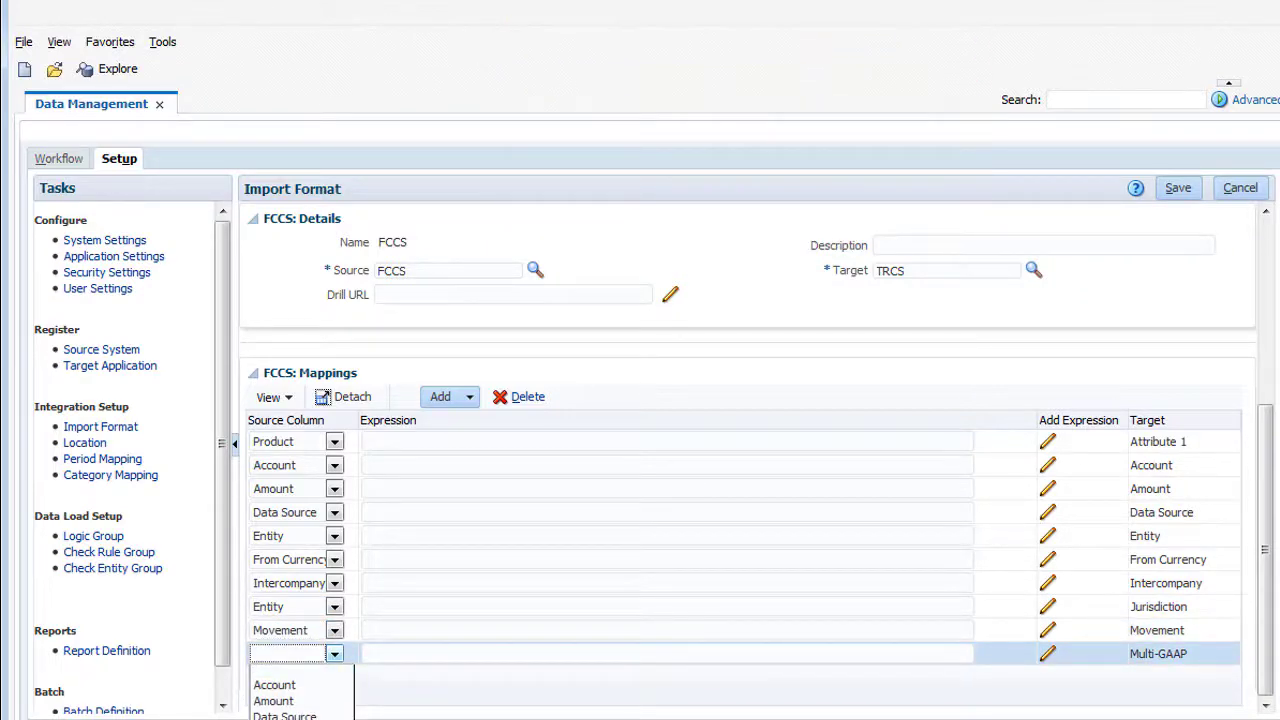
left_click(285, 654)
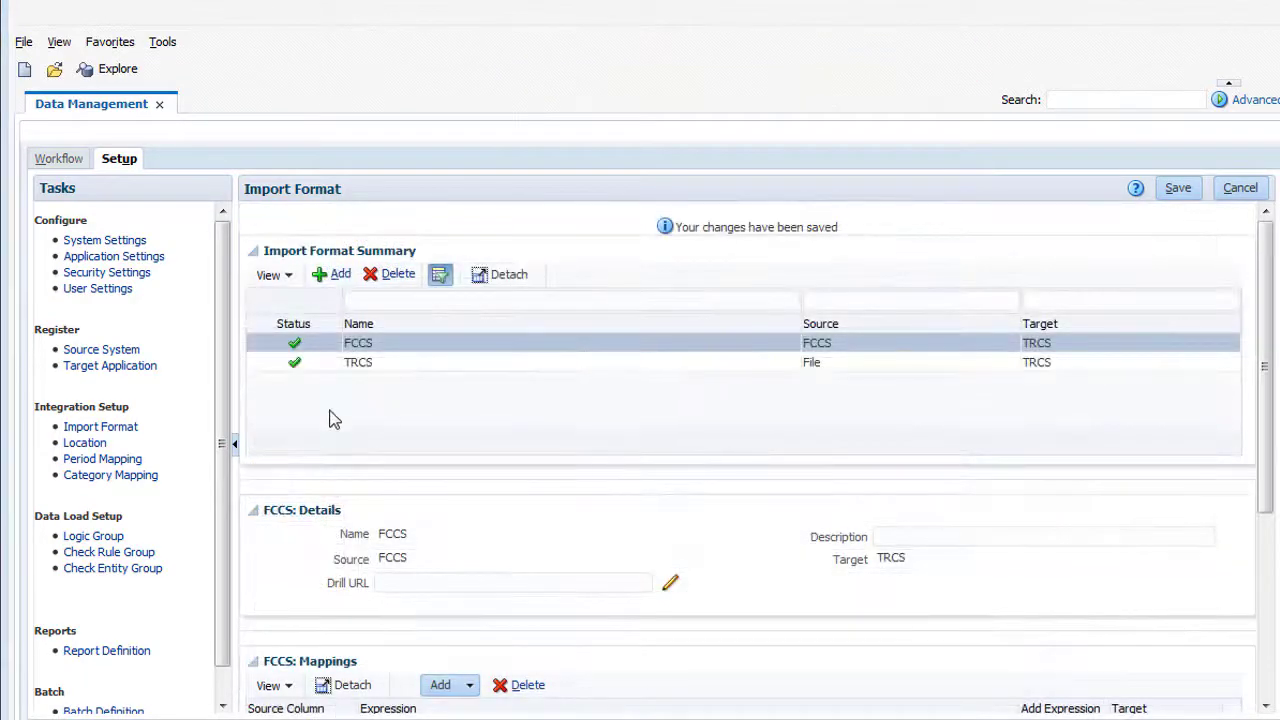
Add and save a location named FCCS that uses the FCCS import format
left_click(100, 447)
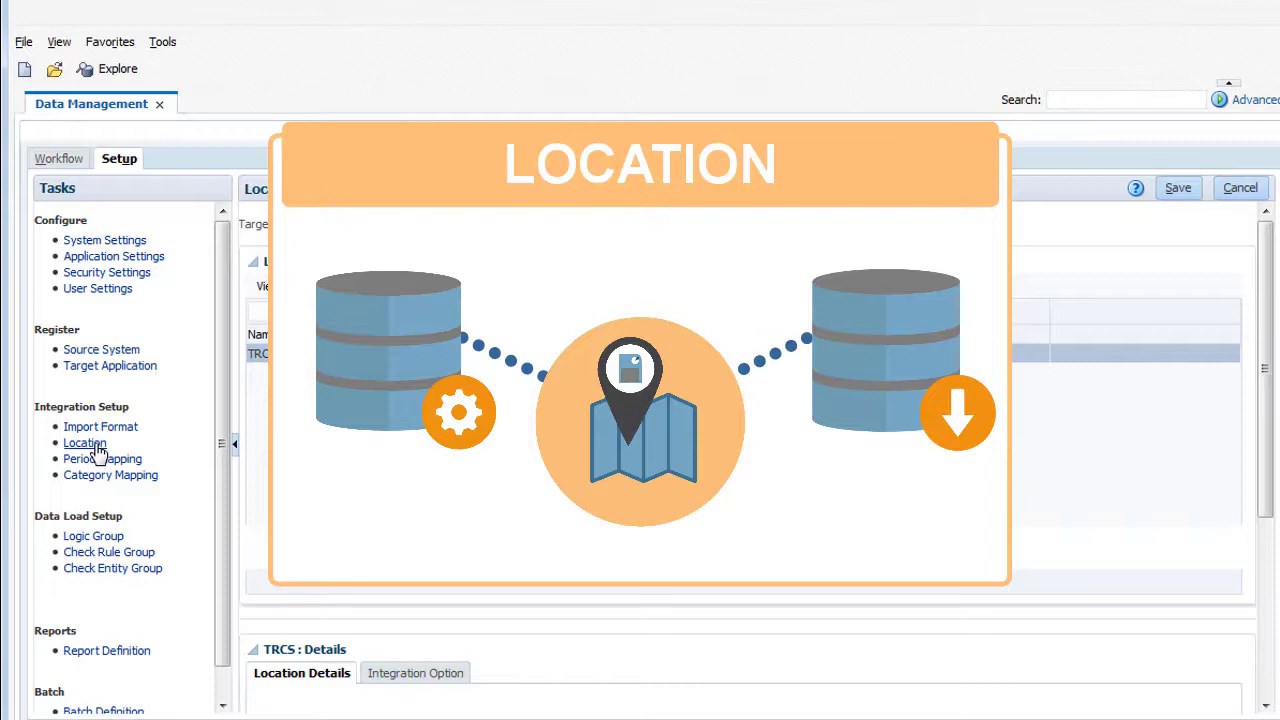
left_click(330, 286)
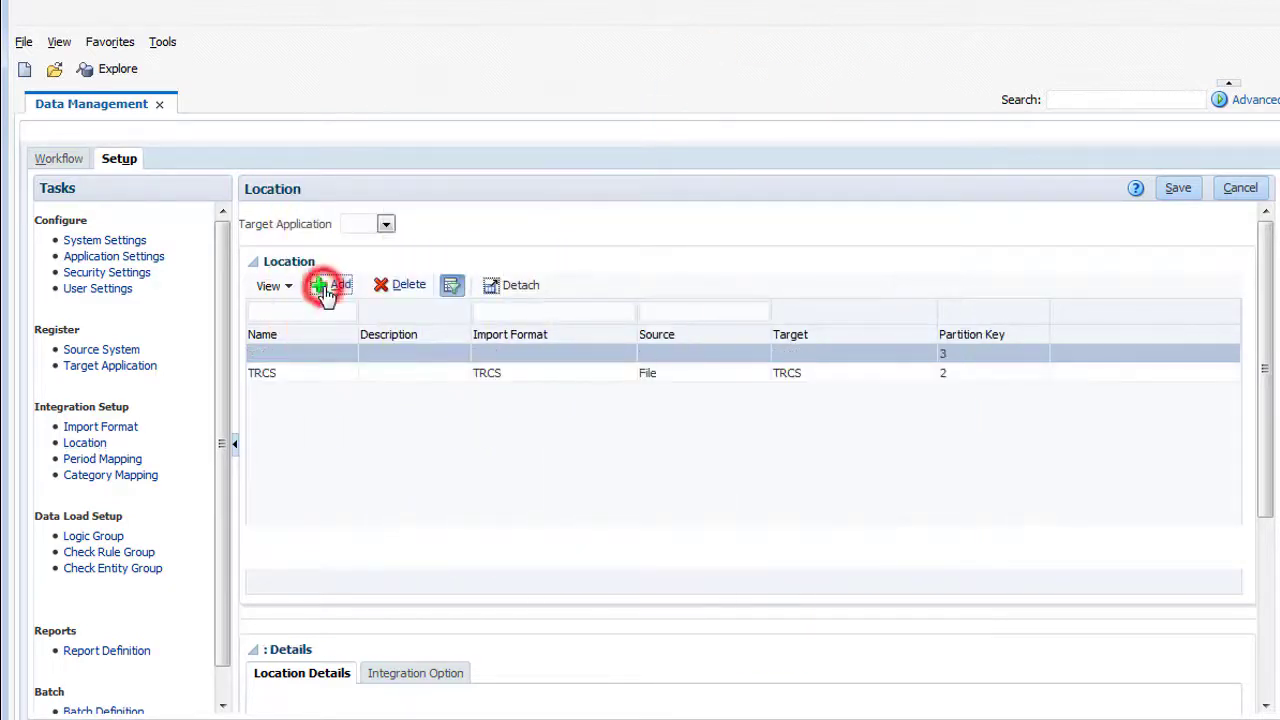
scroll(530, 462, "down", 5)
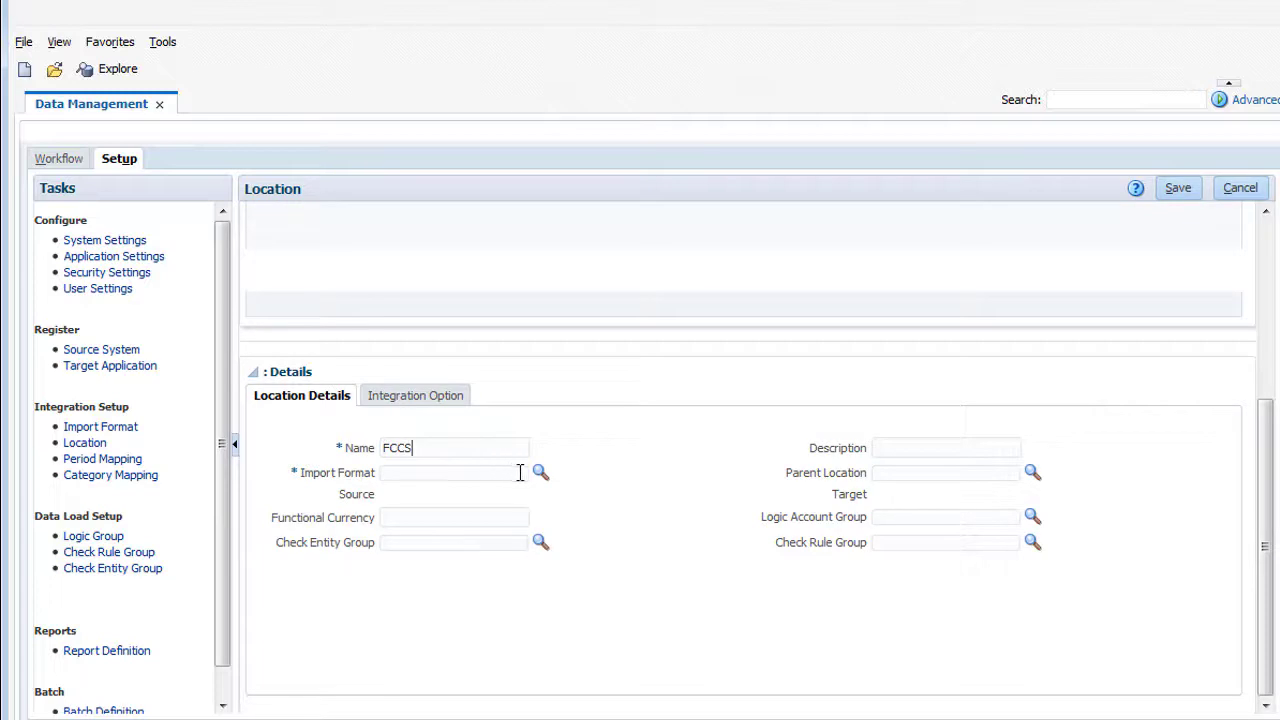
left_click(538, 474)
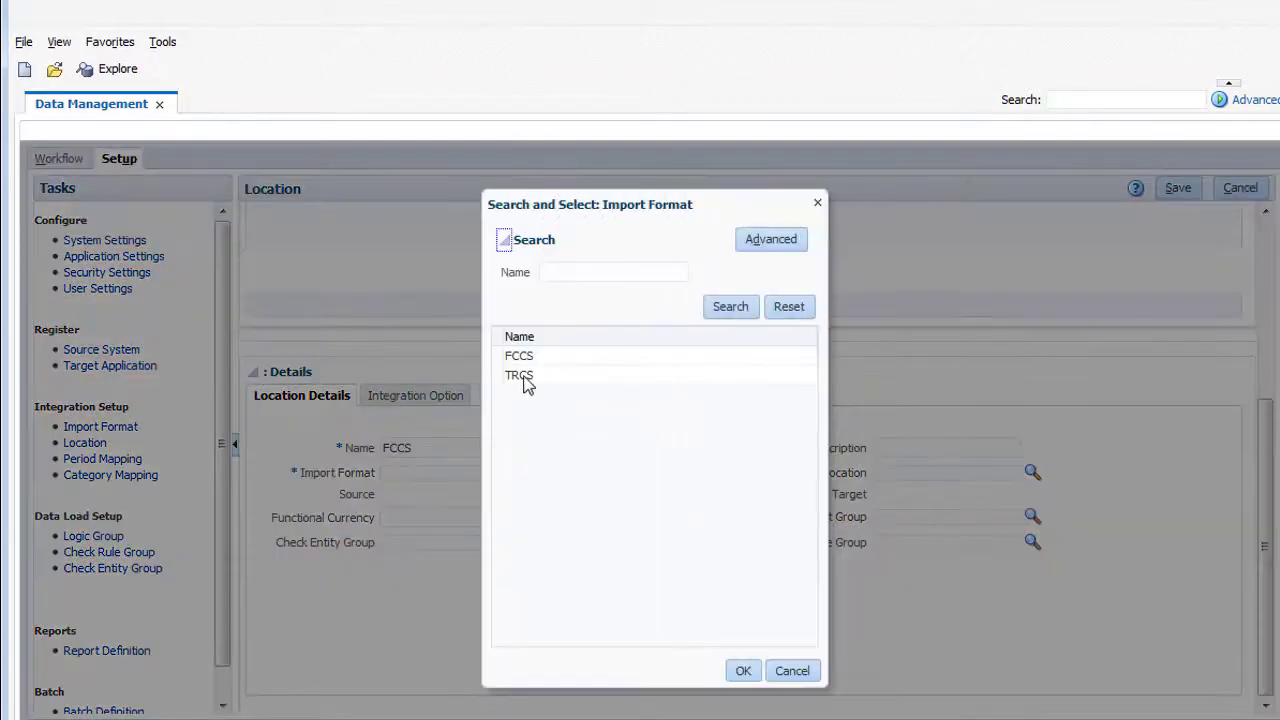
left_click(521, 356)
left_click(742, 670)
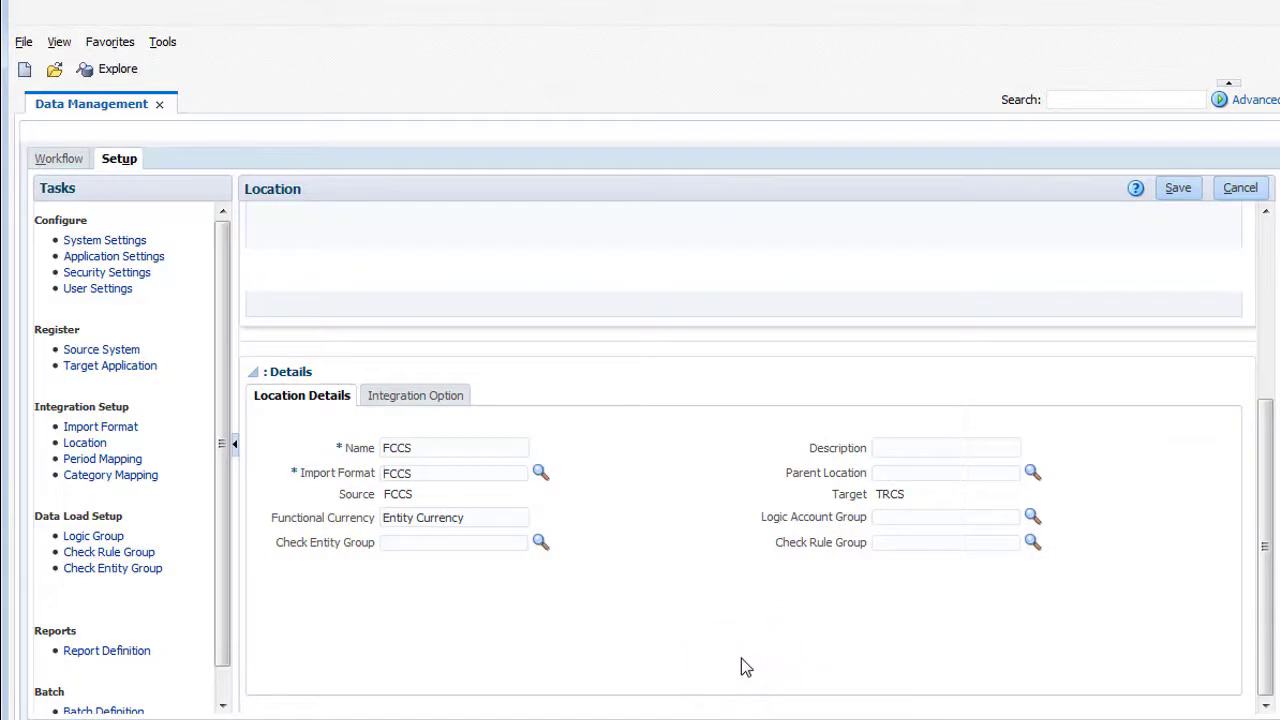
left_click(1180, 190)
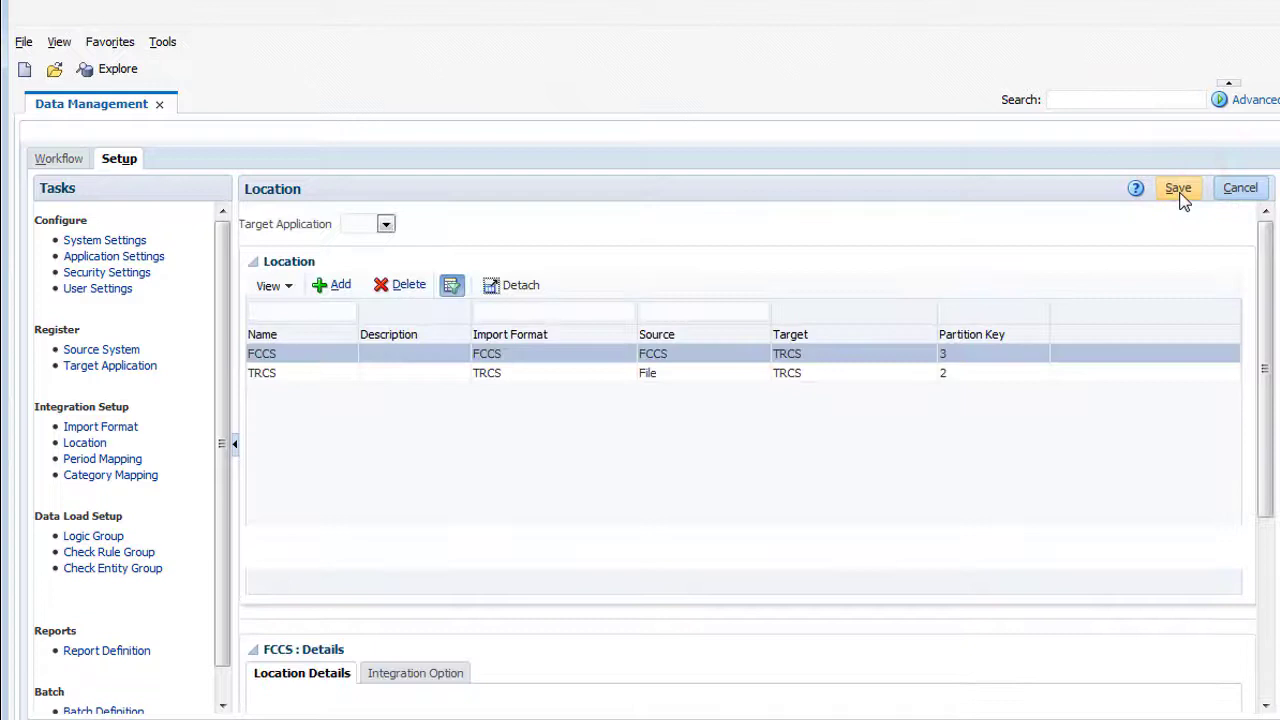
left_click(116, 461)
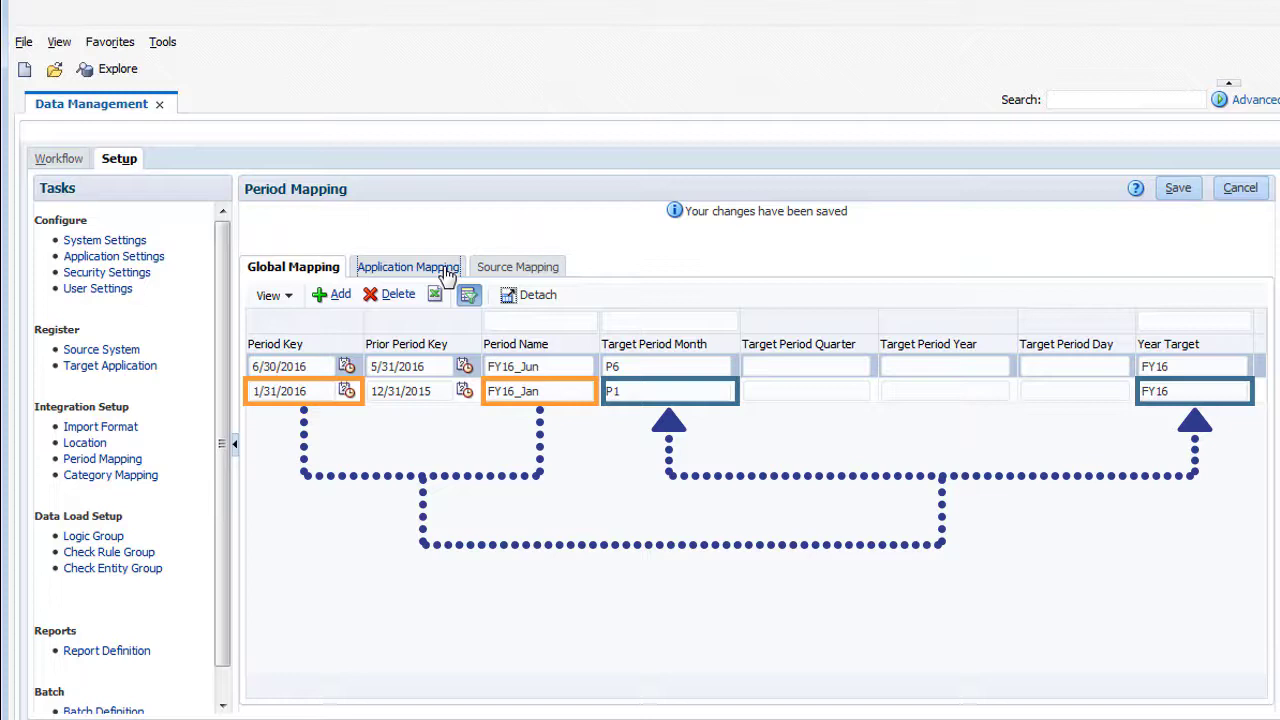
Review the source period mappings, then view category Actual mapped monthly to Actual
left_click(512, 268)
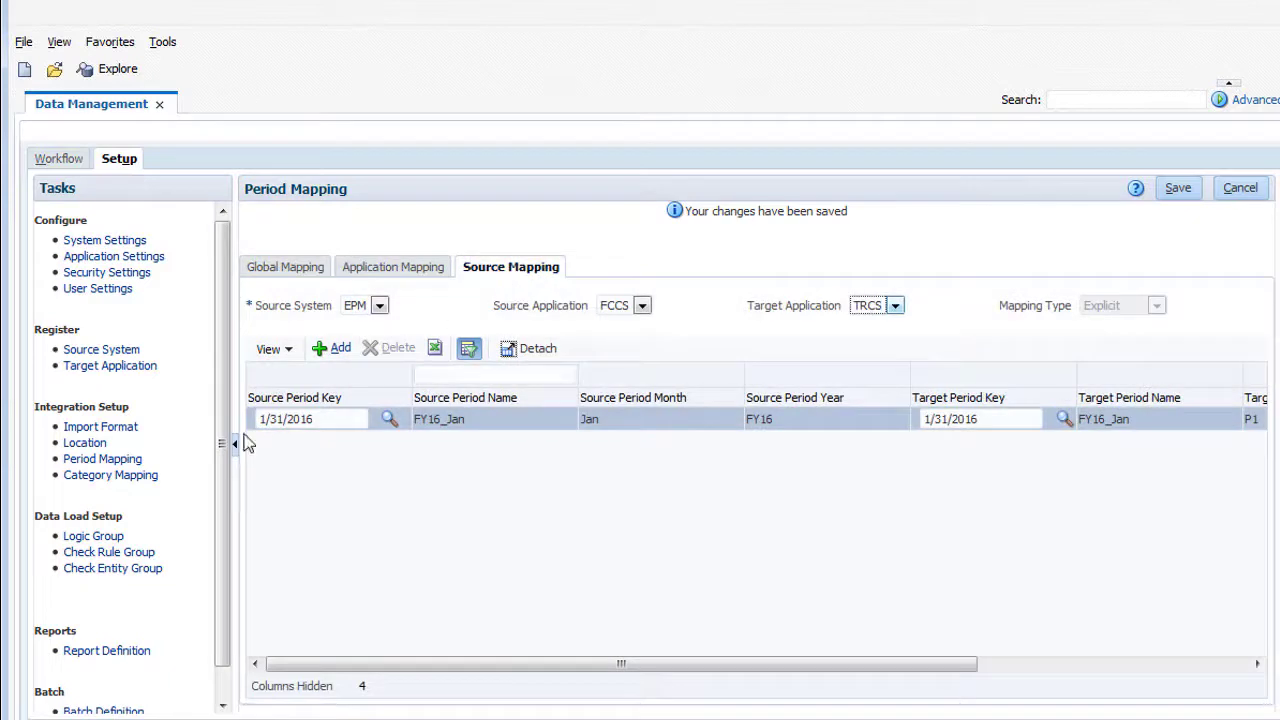
left_click(152, 484)
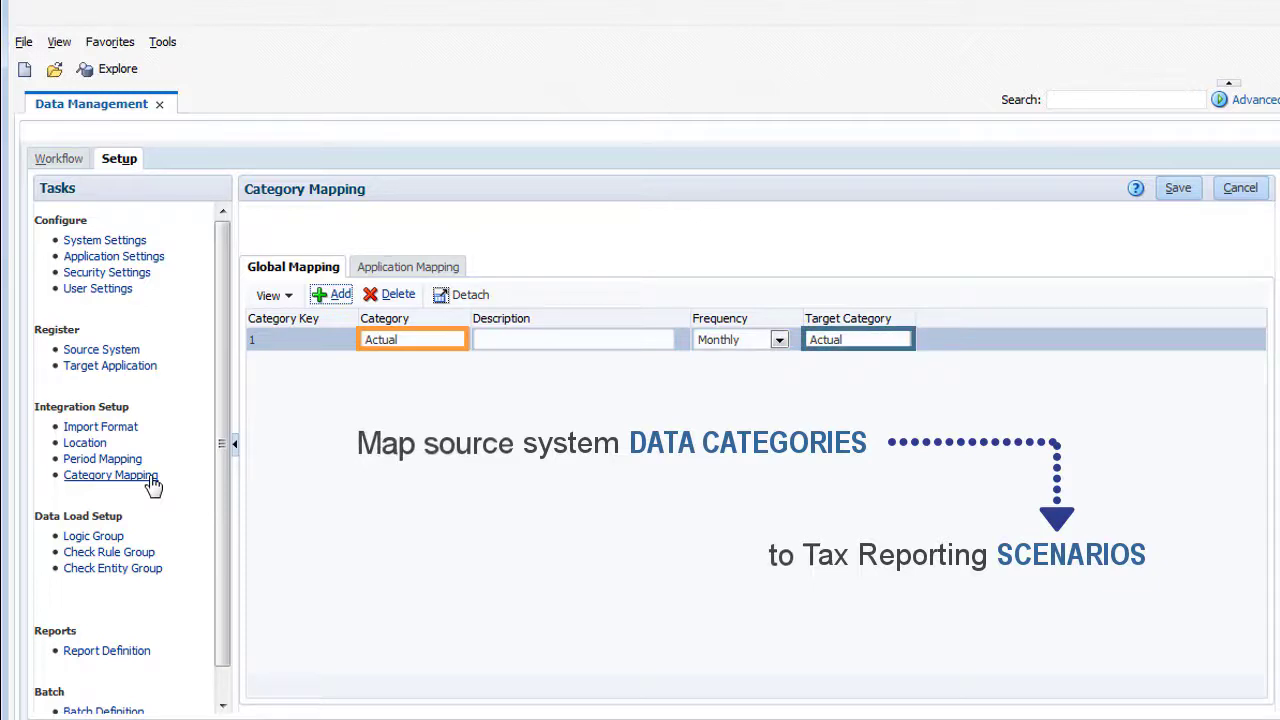
In Data Load Mapping, save an explicit Entity mapping from E01_101_1110 to LE101
left_click(63, 159)
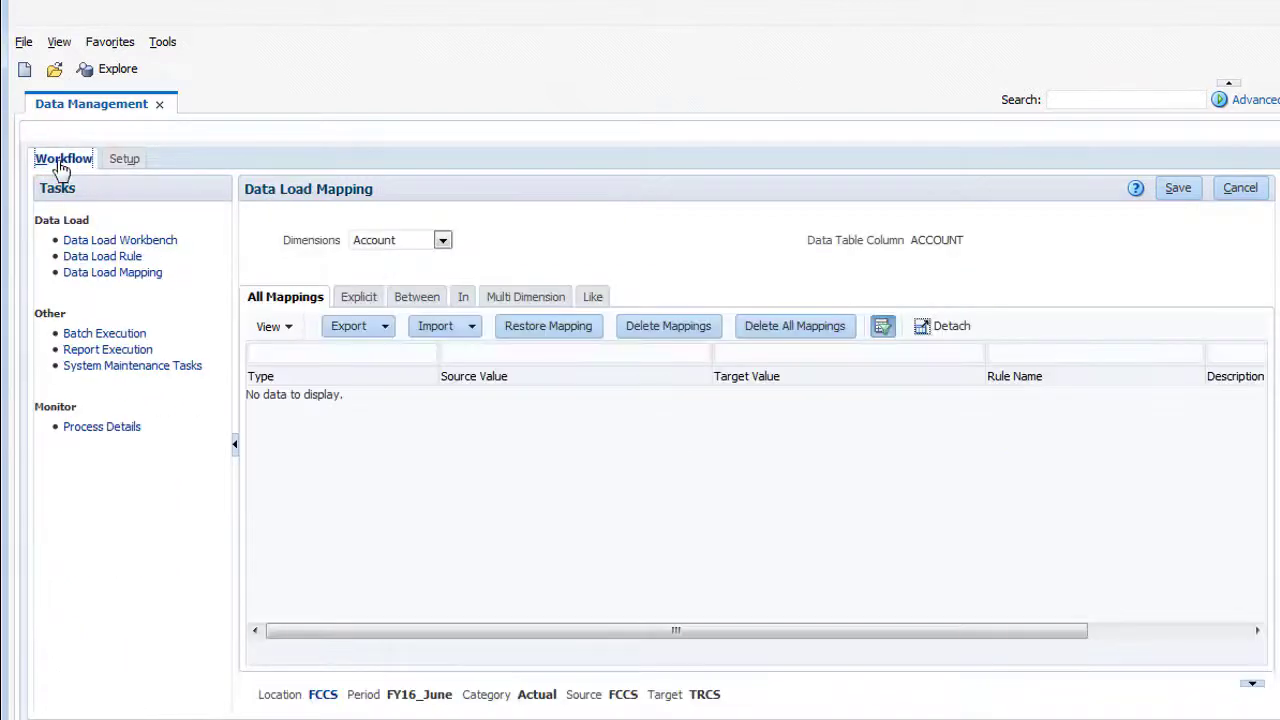
left_click(82, 277)
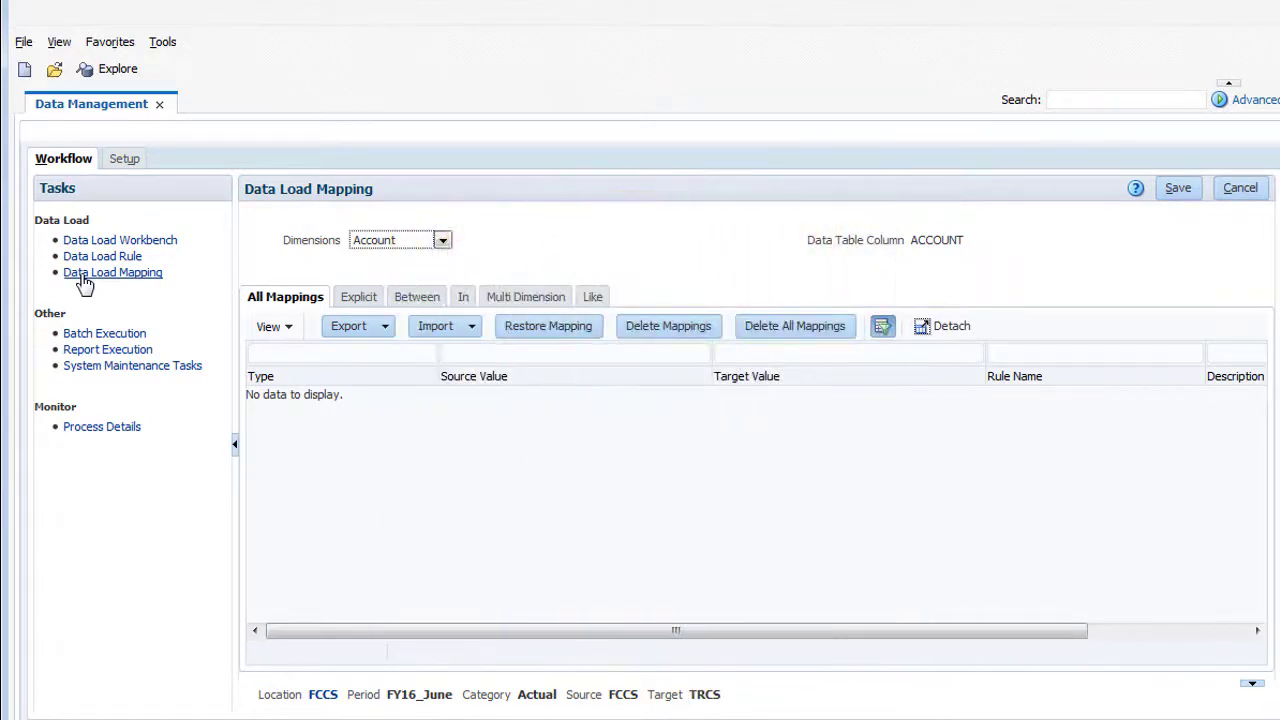
left_click(442, 241)
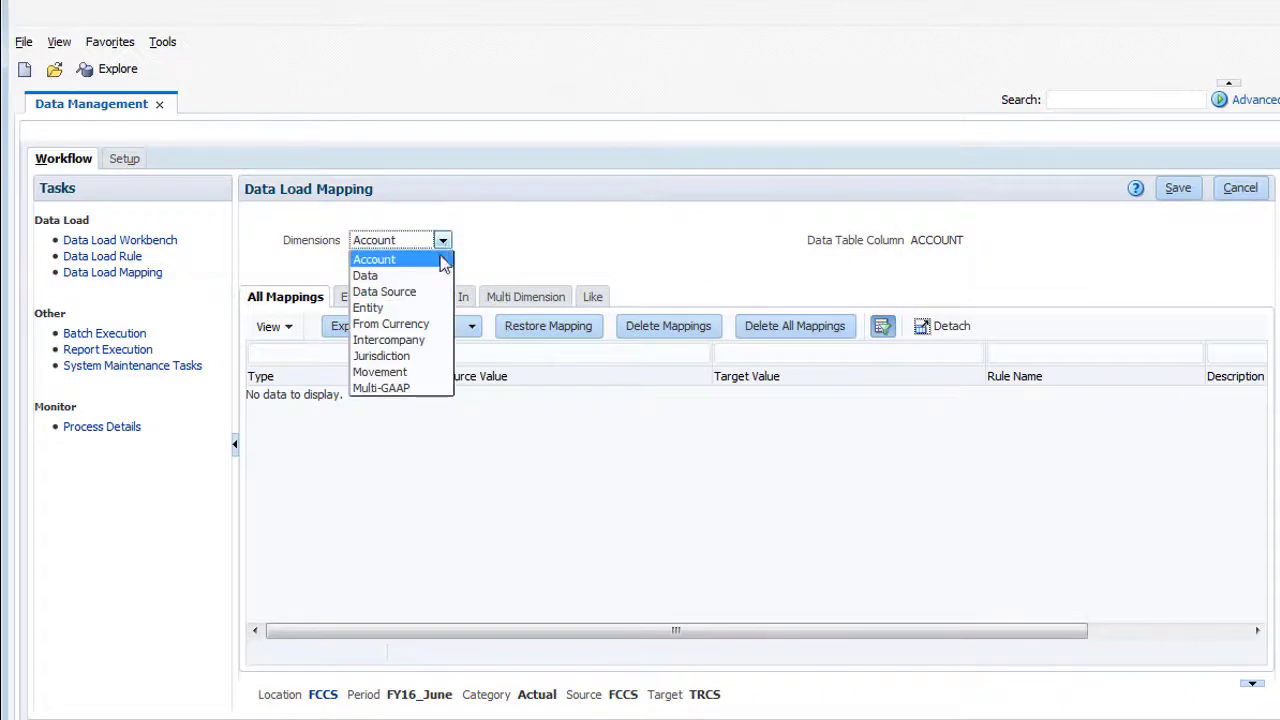
left_click(375, 304)
left_click(372, 300)
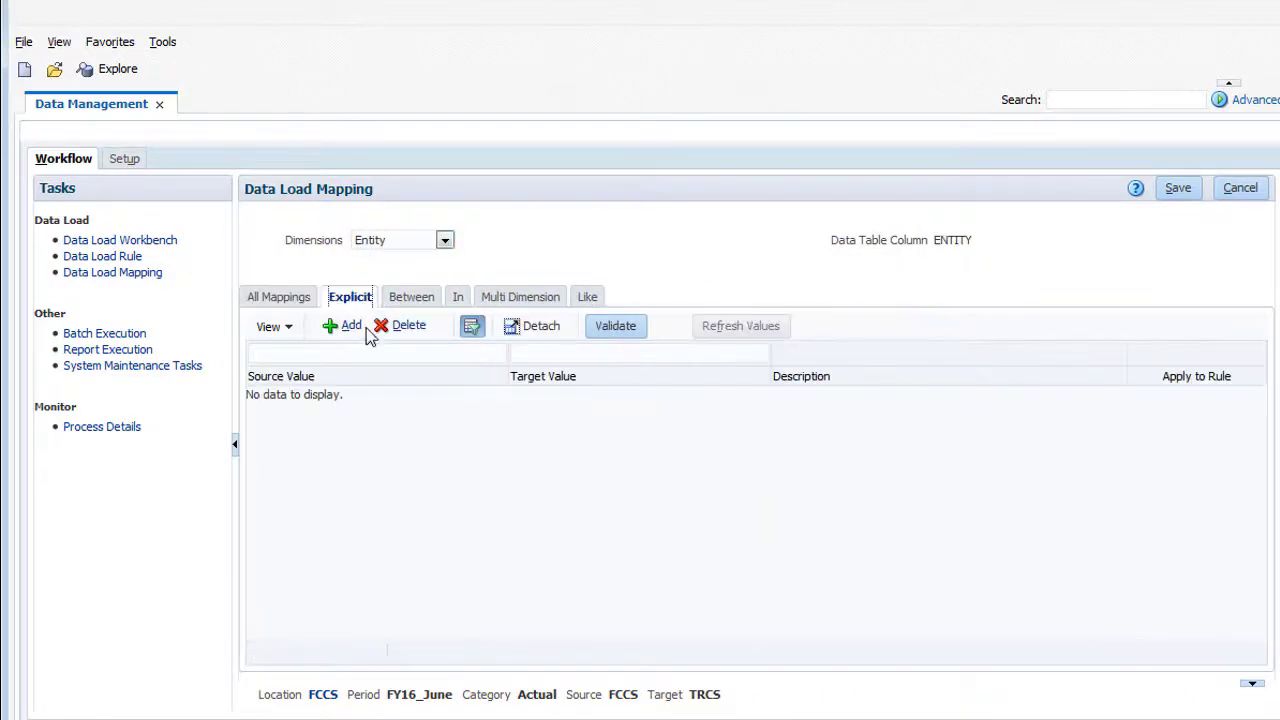
left_click(340, 326)
left_click(314, 398)
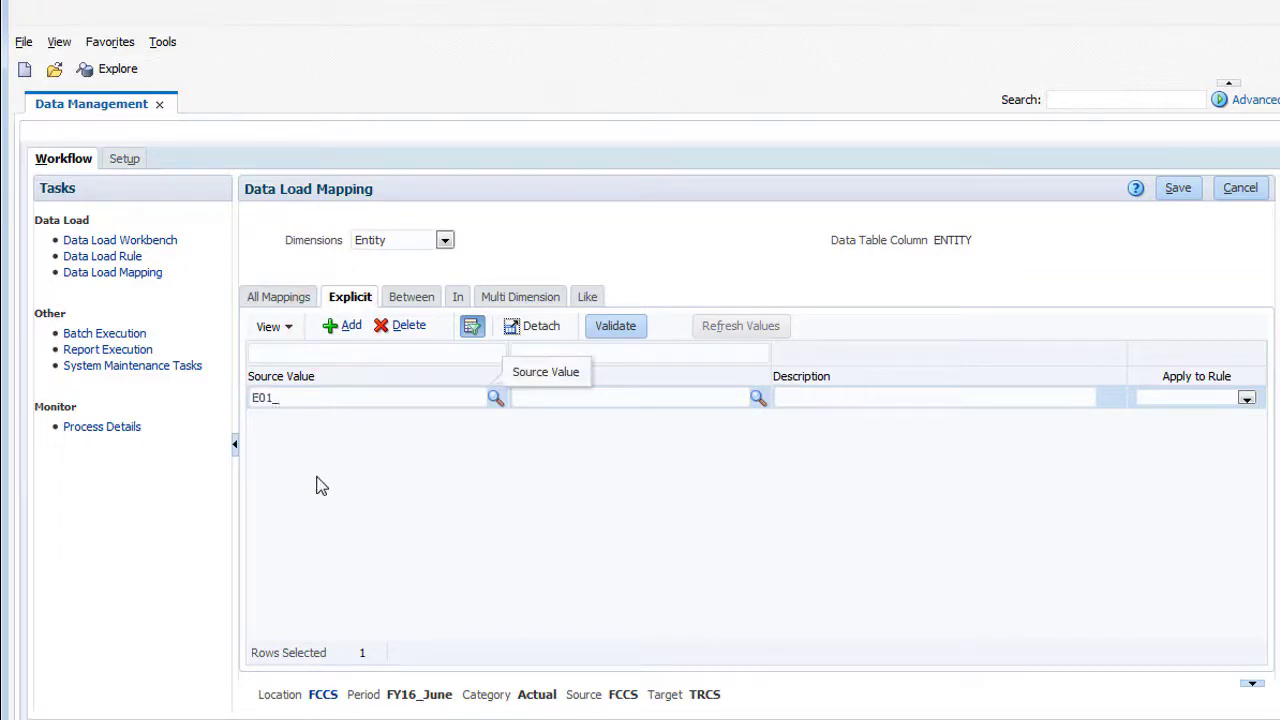
key("Tab")
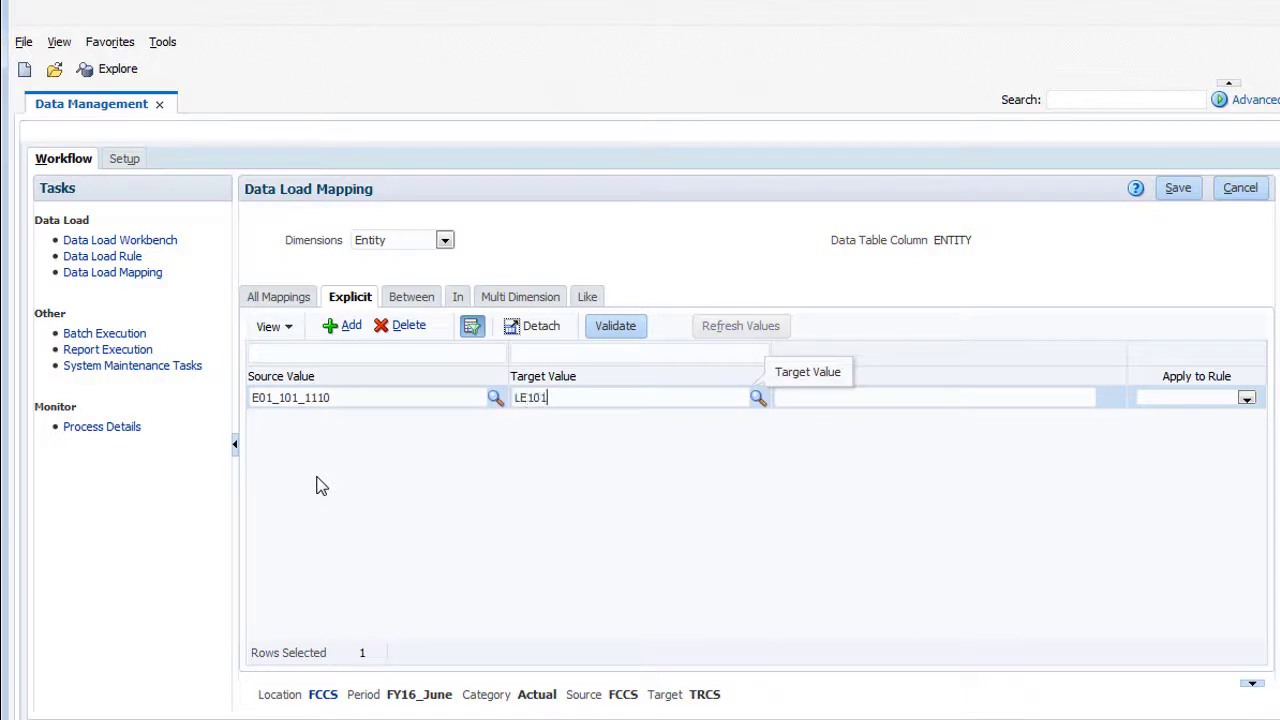
left_click(1178, 190)
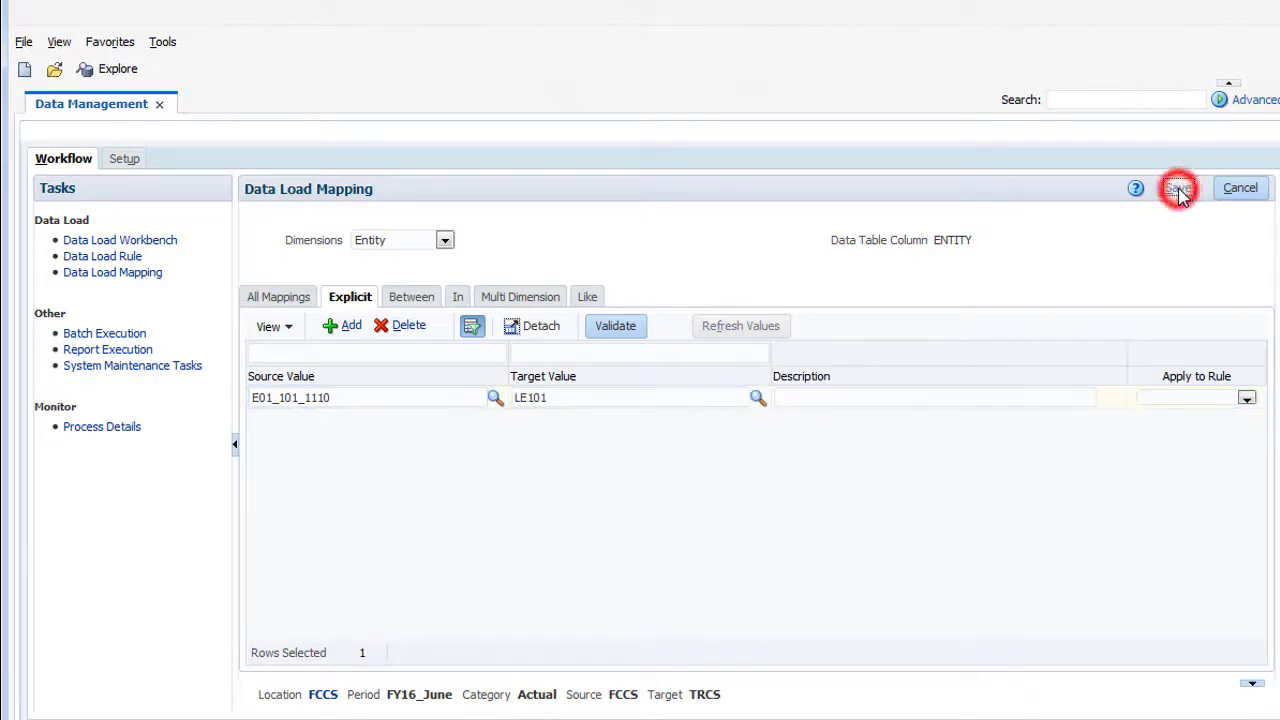
left_click(446, 249)
left_click(430, 262)
Save explicit Account mappings: Travel Expense 60512, Meals Expense 60521, Office Supplies 63580
left_click(337, 327)
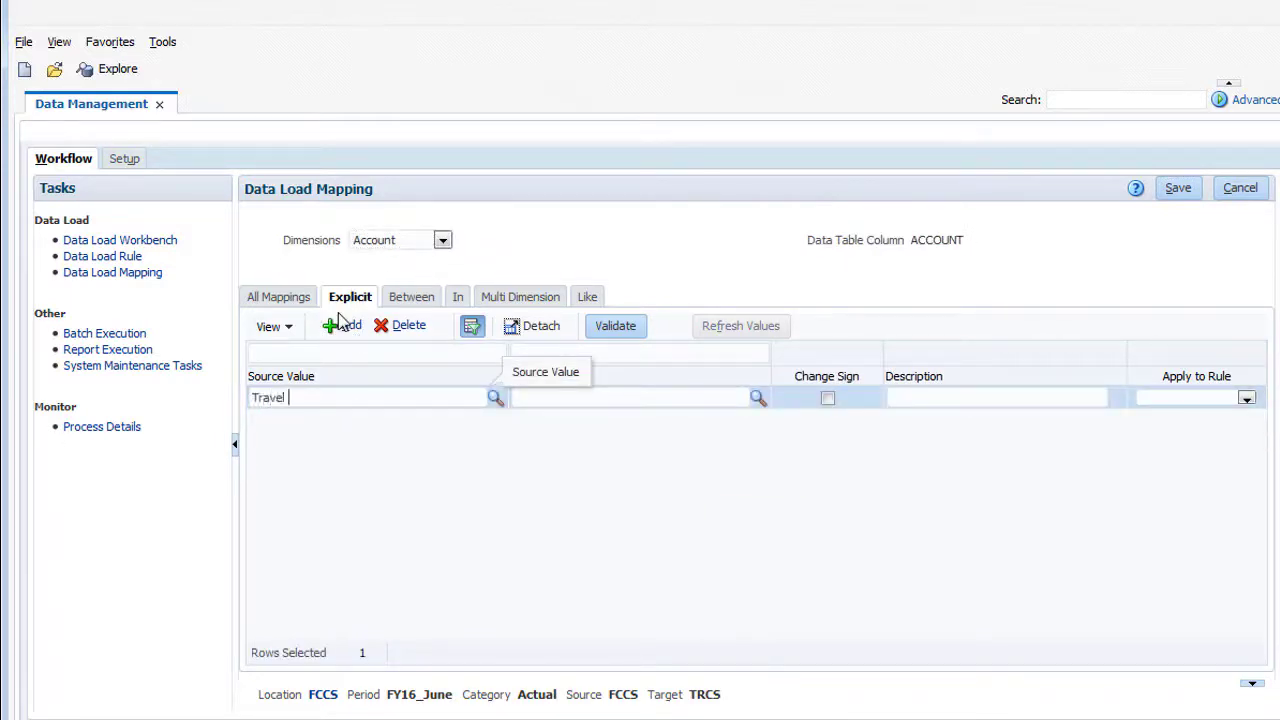
left_click(530, 398)
type("60")
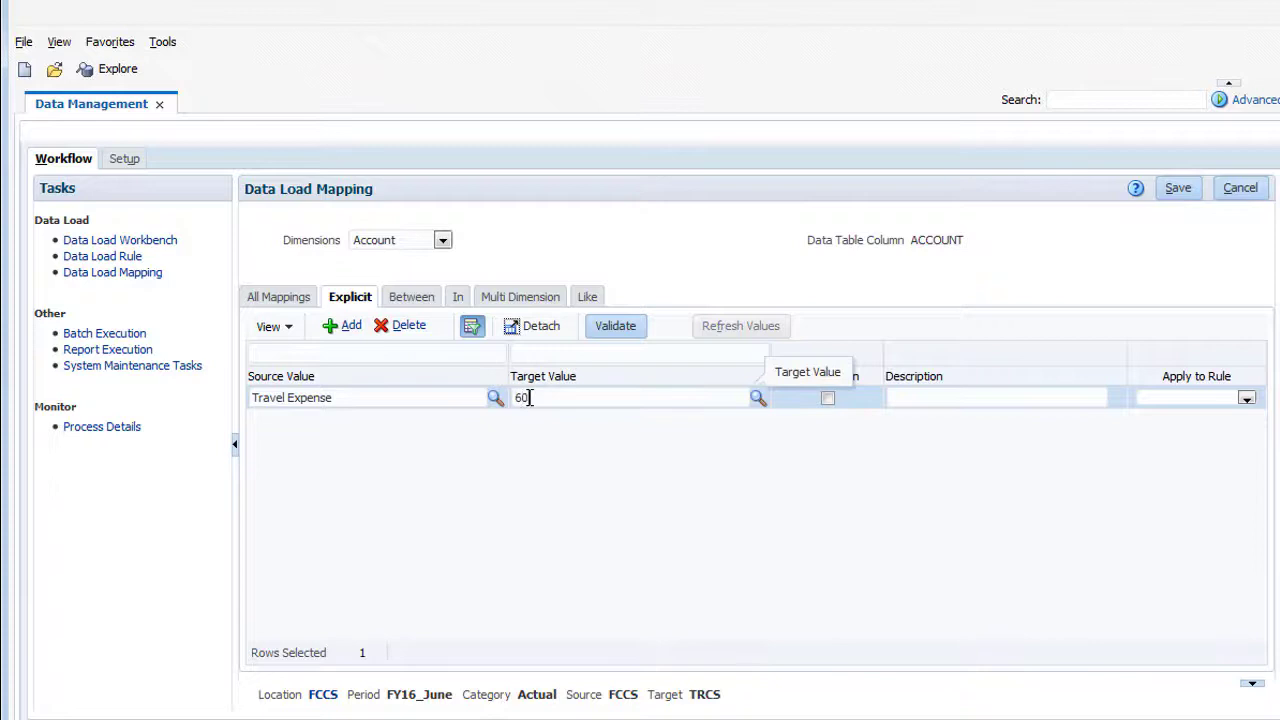
type("512")
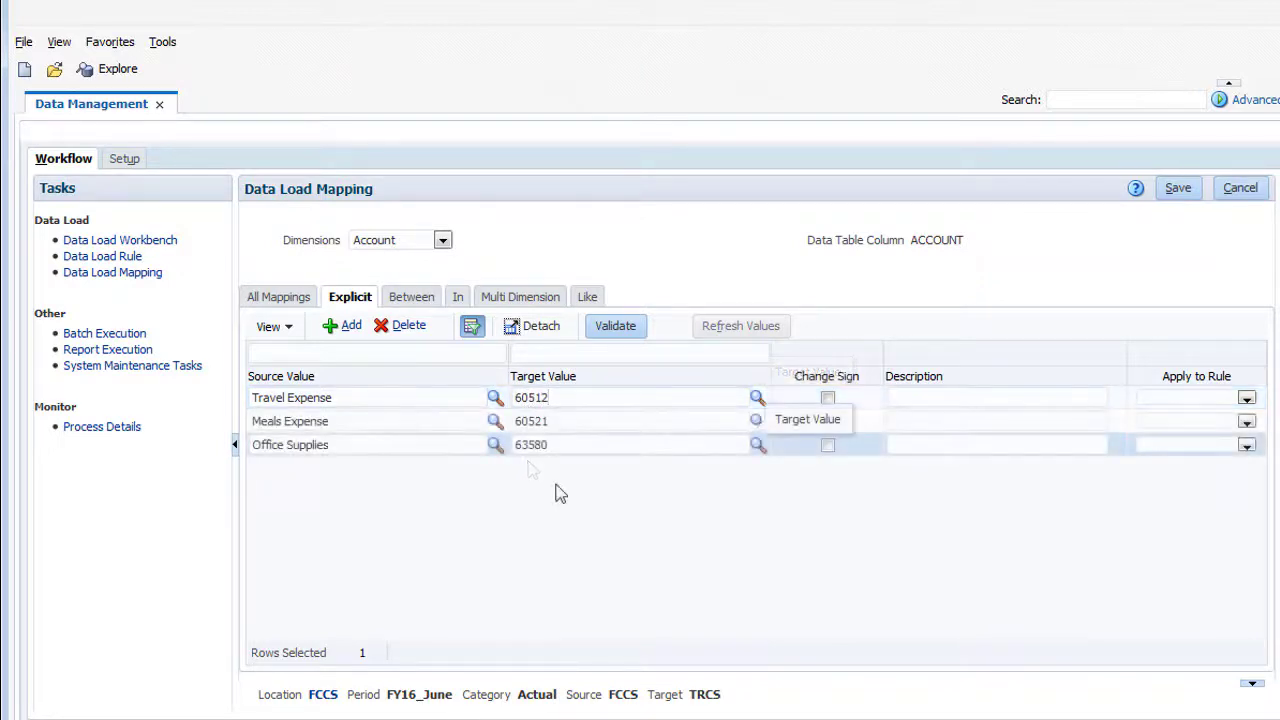
left_click(1177, 192)
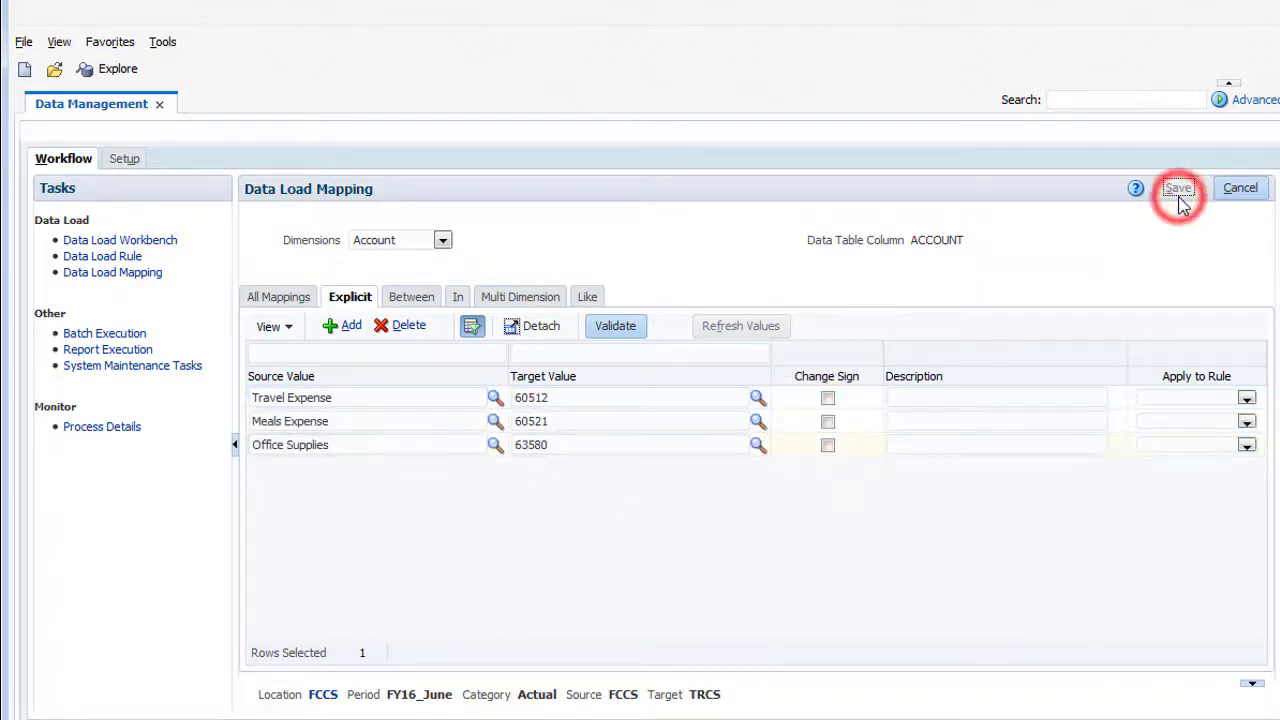
left_click(443, 246)
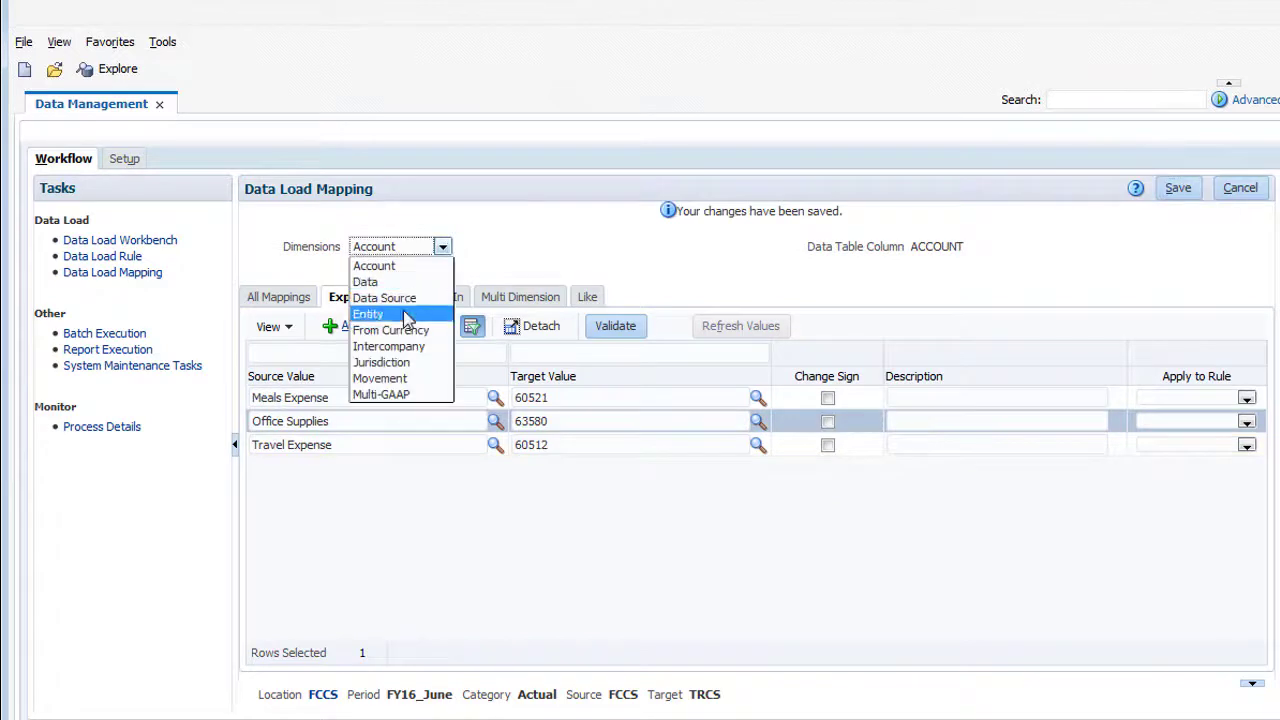
Add and save an explicit Jurisdiction mapping from E01_101_1110 to US
left_click(390, 362)
left_click(340, 326)
left_click(333, 397)
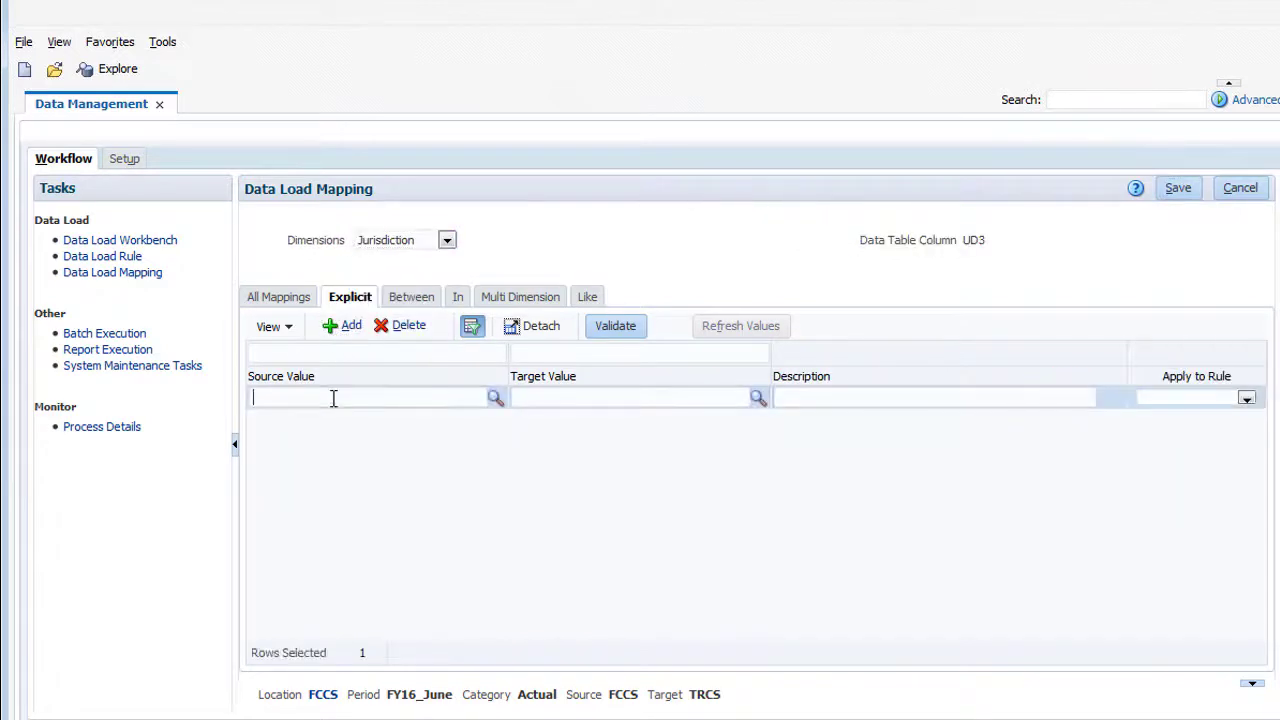
type("E01_101")
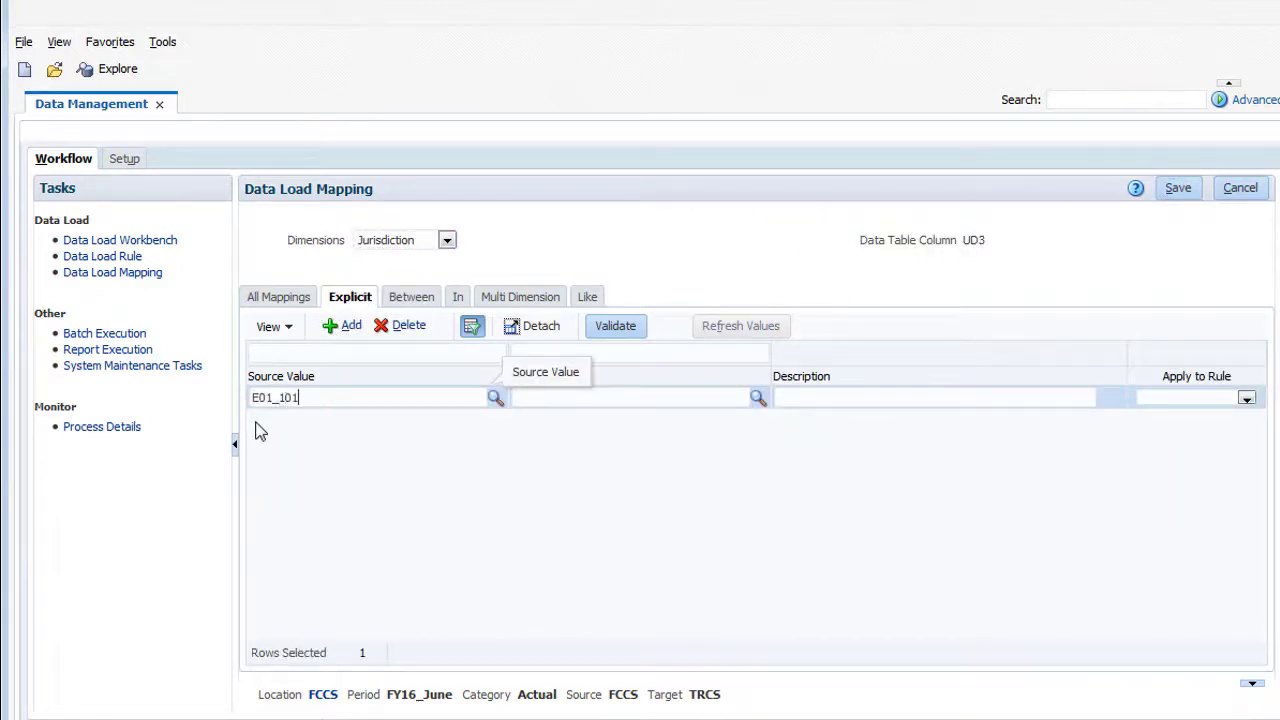
type("_1110")
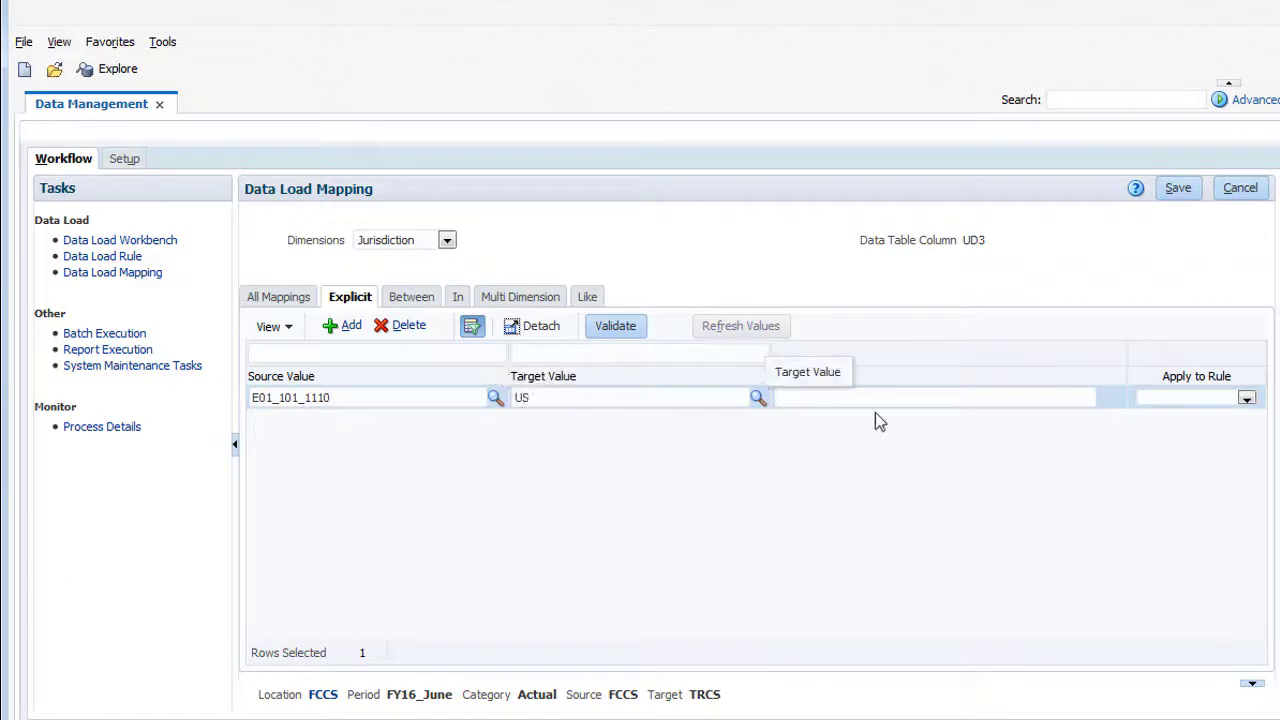
left_click(1176, 189)
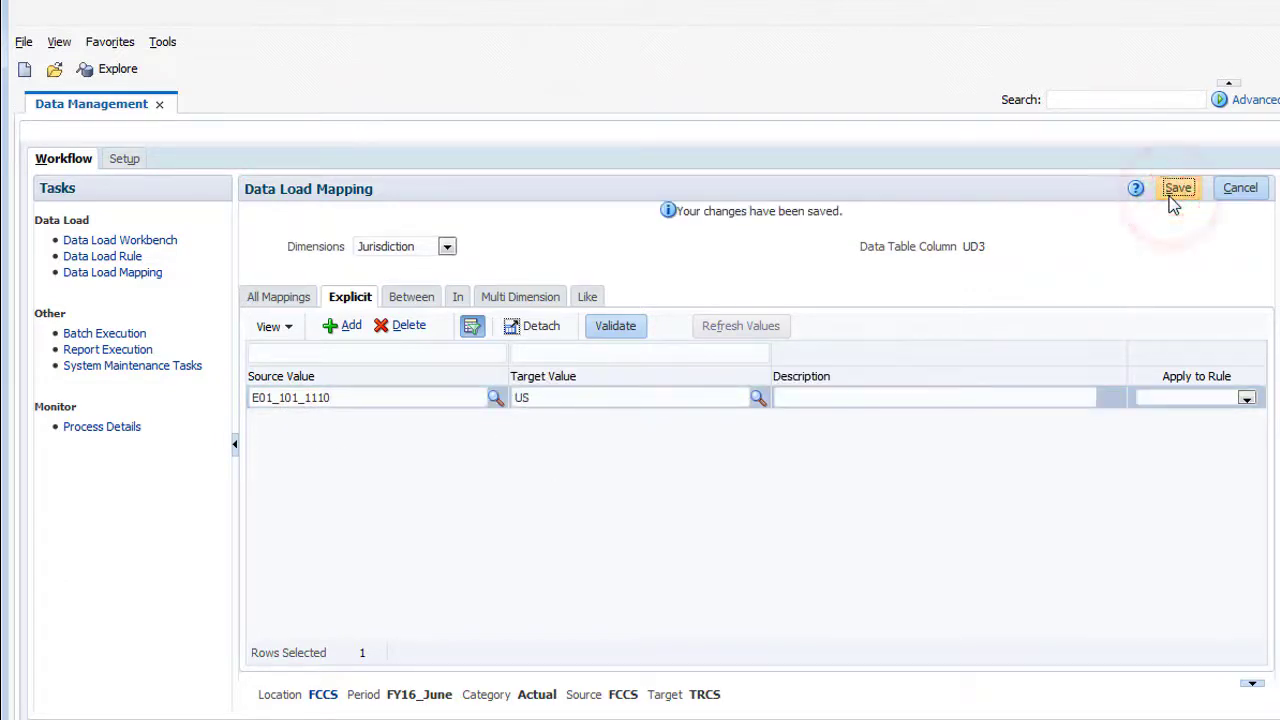
left_click(447, 247)
left_click(400, 392)
Save a Like mapping for Data from * to * named 'Data Rule'
left_click(586, 297)
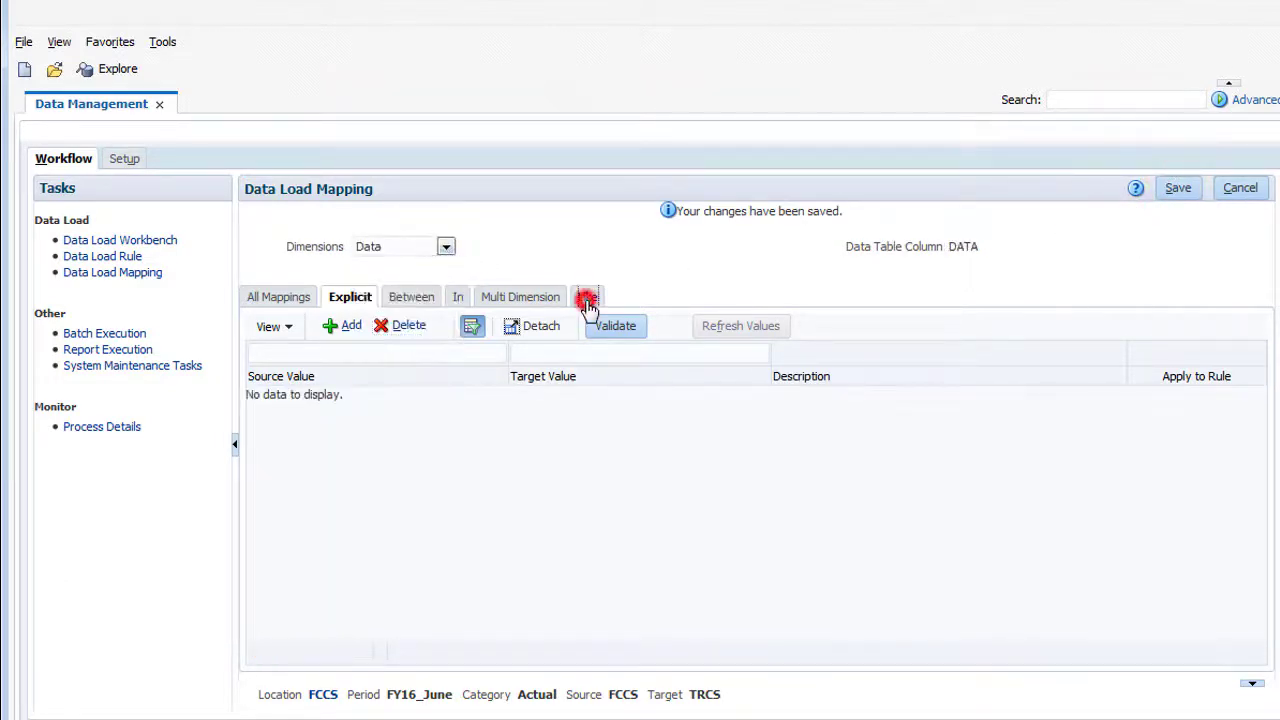
left_click(334, 326)
type("*")
left_click(494, 397)
type("*")
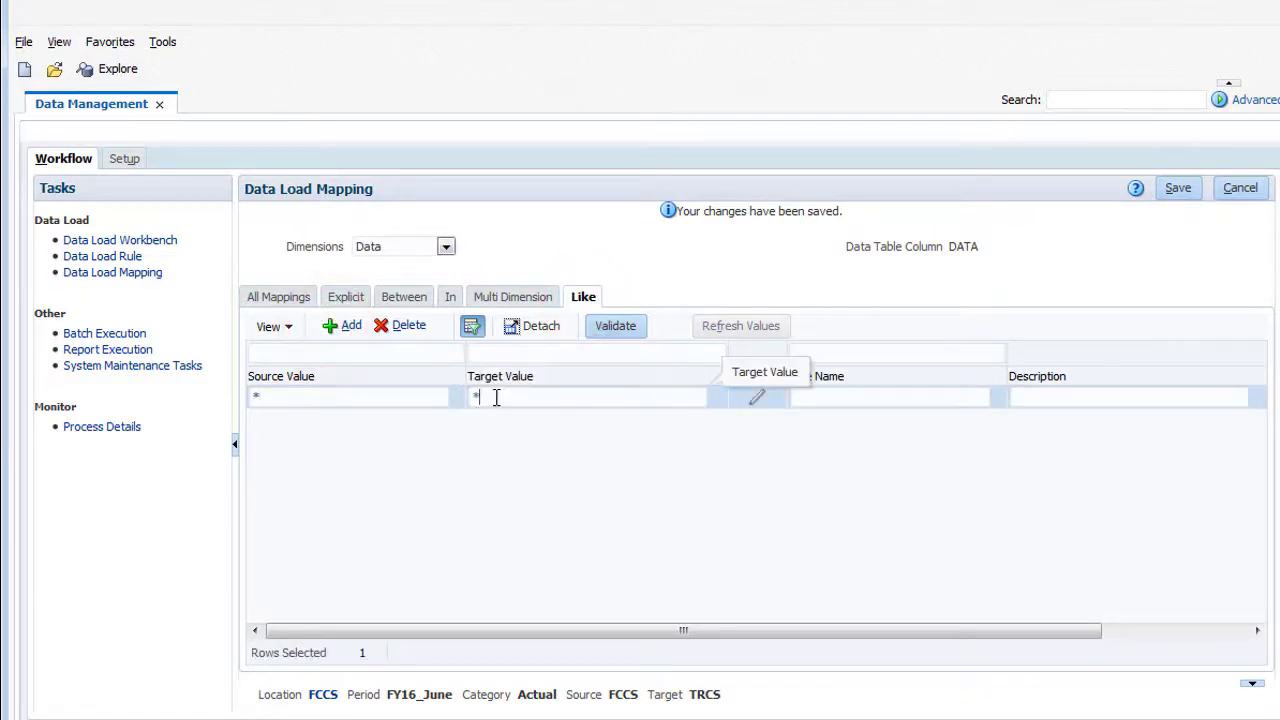
key("Tab")
type("Data Rule")
left_click(1177, 188)
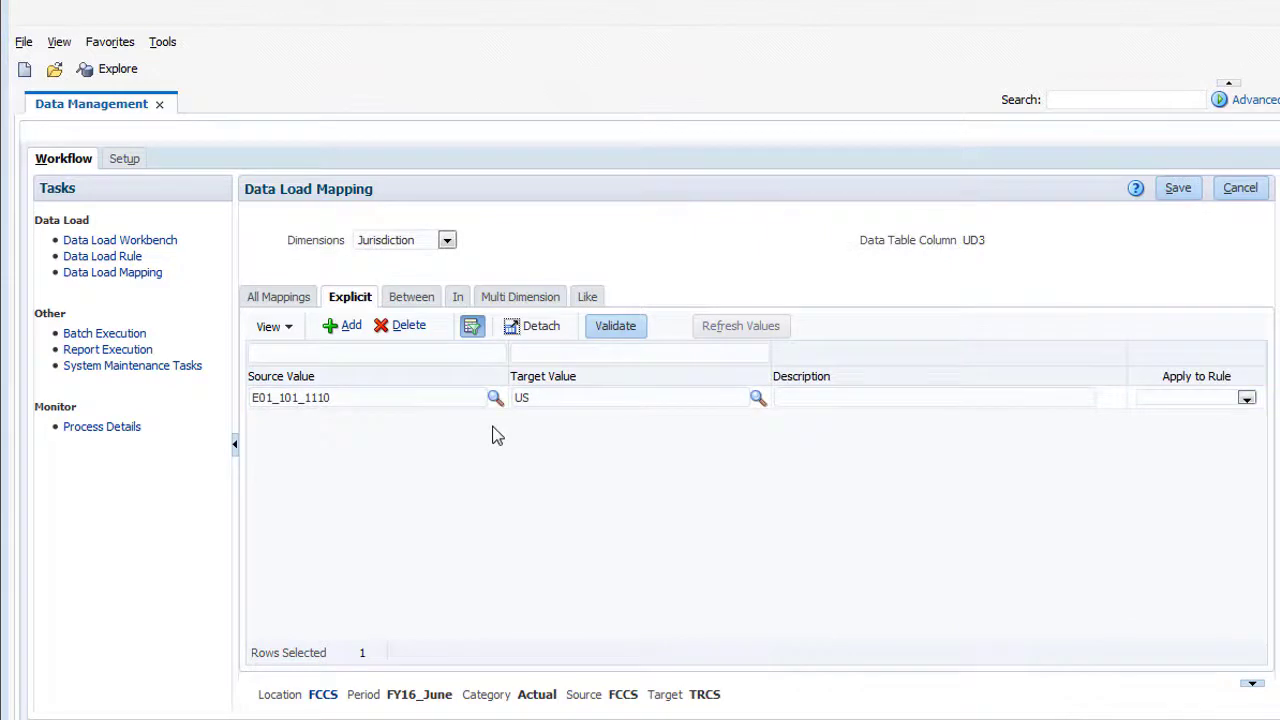
Create a new data load rule named LoadFromFCCS with Consol as target and source cube
left_click(112, 257)
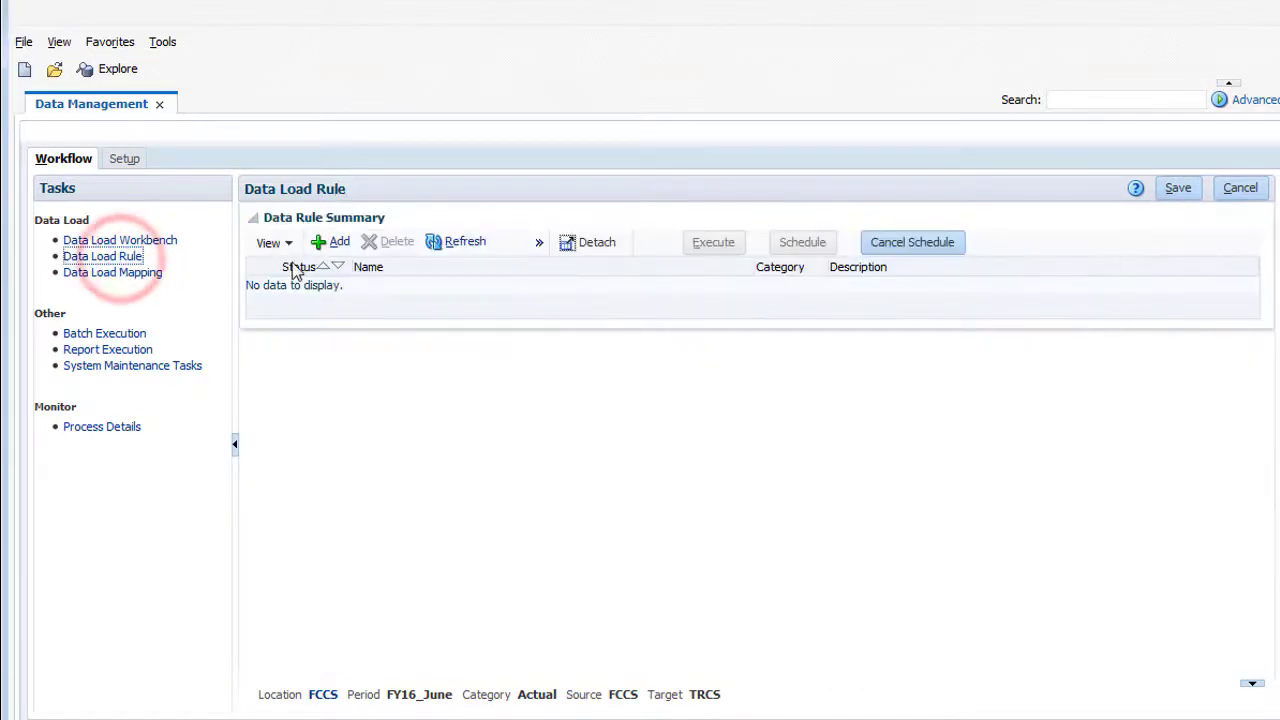
left_click(320, 245)
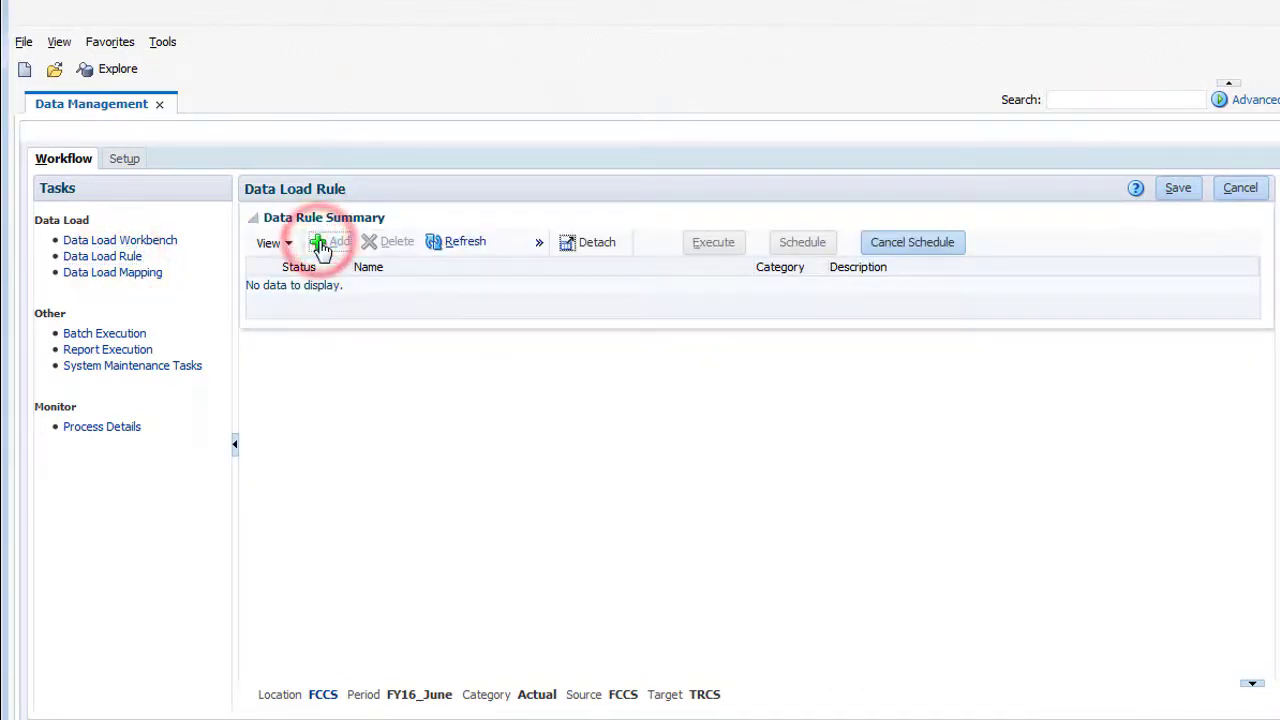
type("LoadFromFCCS")
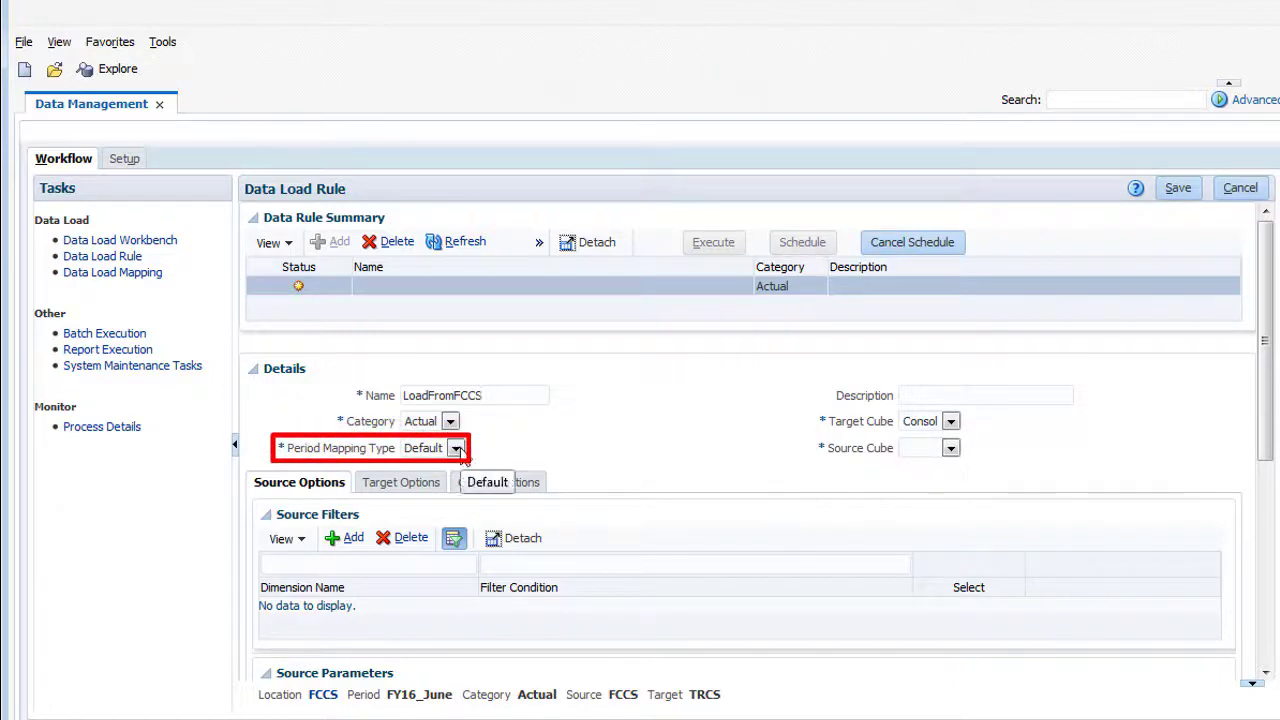
left_click(950, 448)
left_click(935, 467)
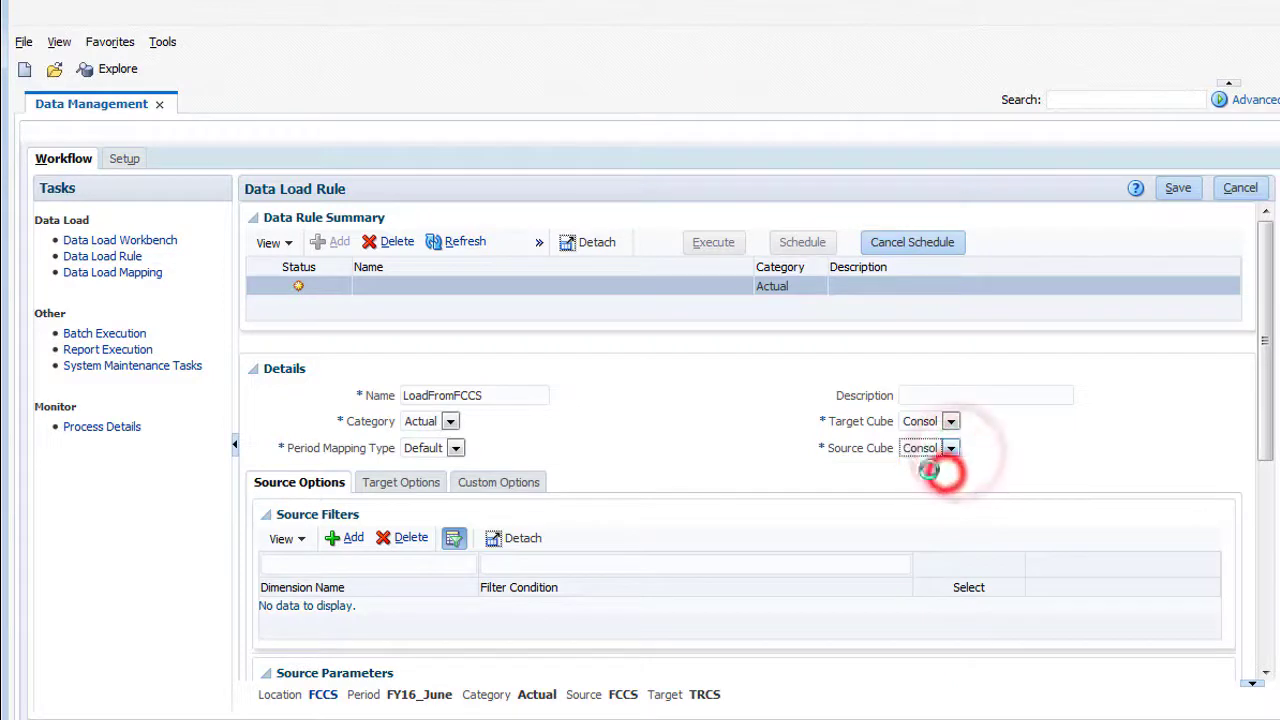
Change the point of view period from FY16_June to FY16_Jan
left_click(323, 698)
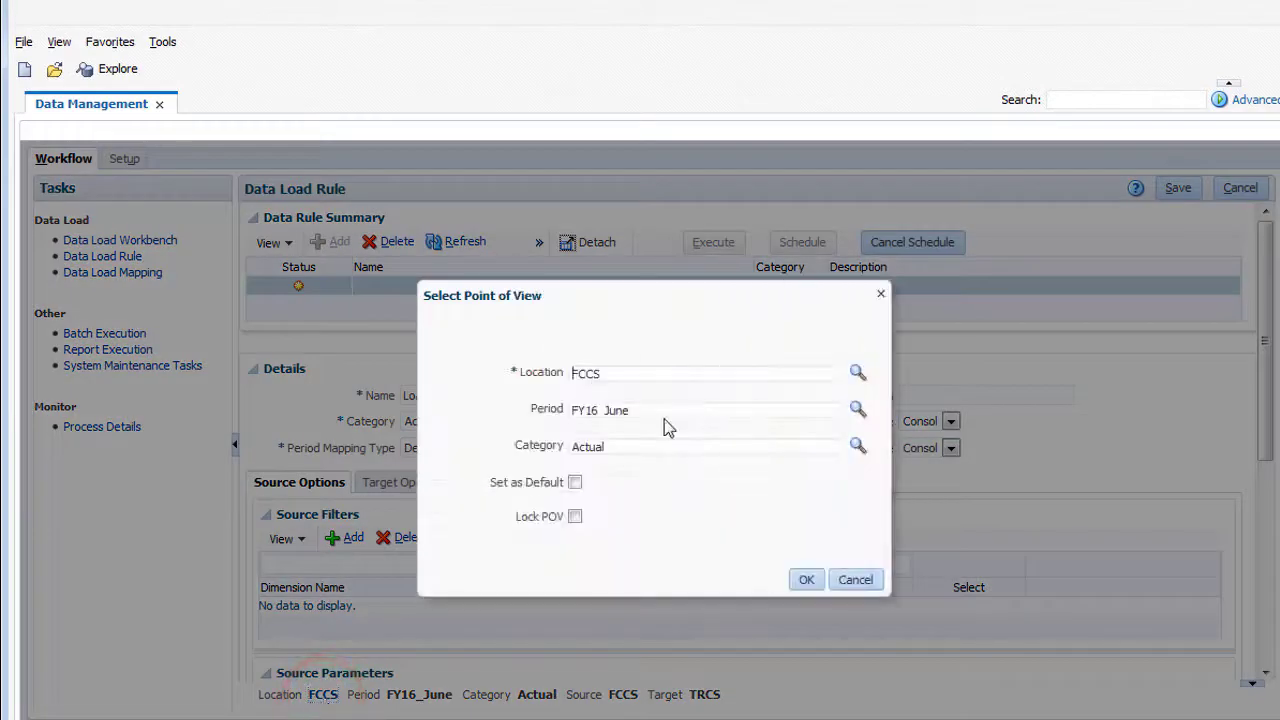
left_click(858, 410)
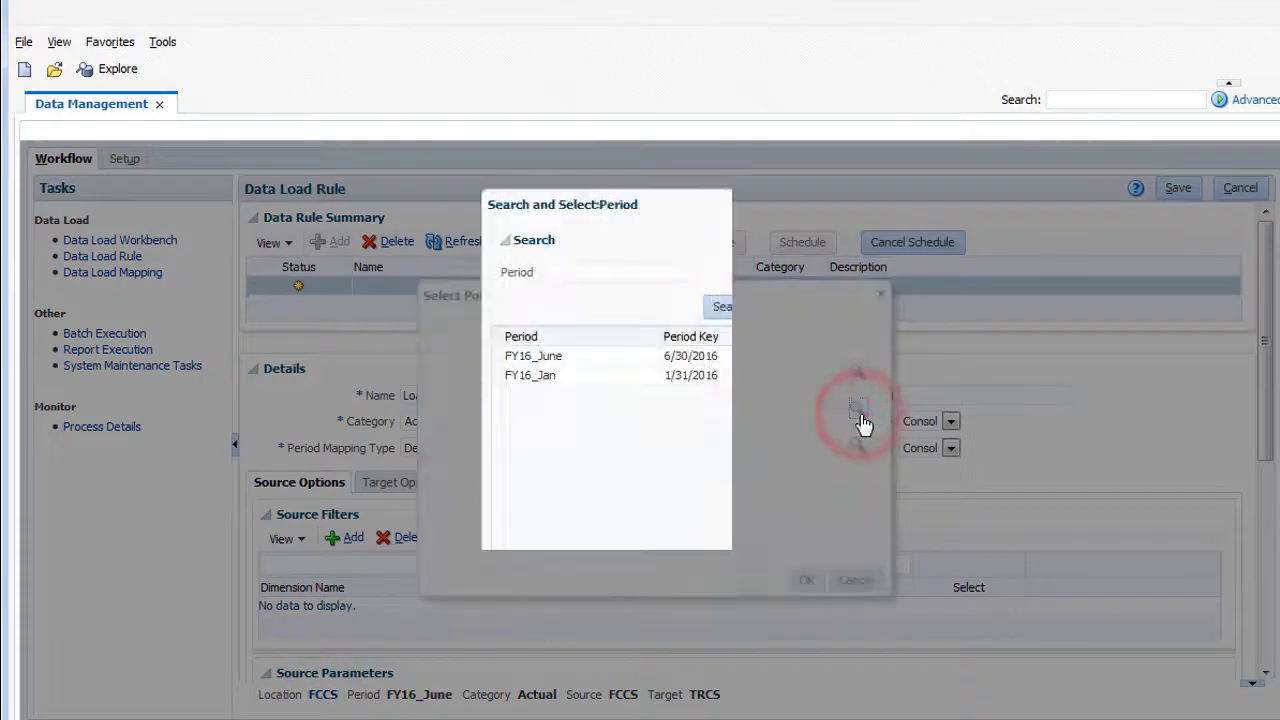
left_click(543, 375)
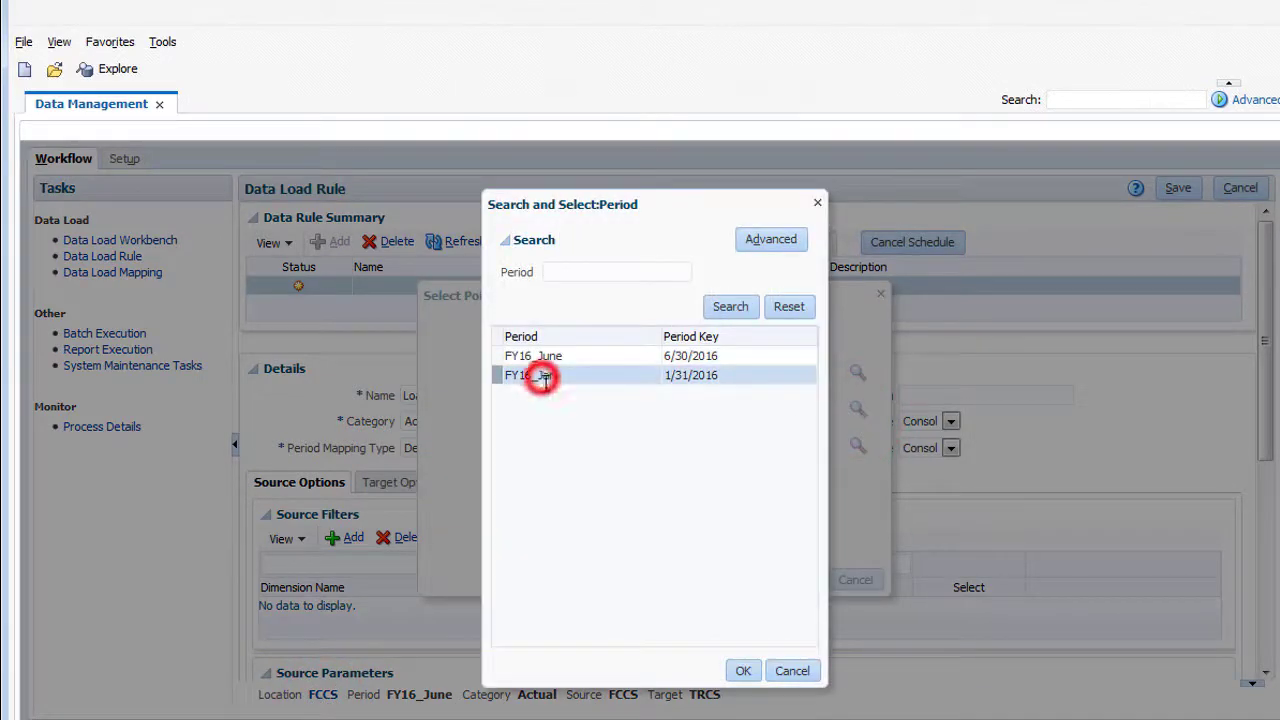
left_click(741, 674)
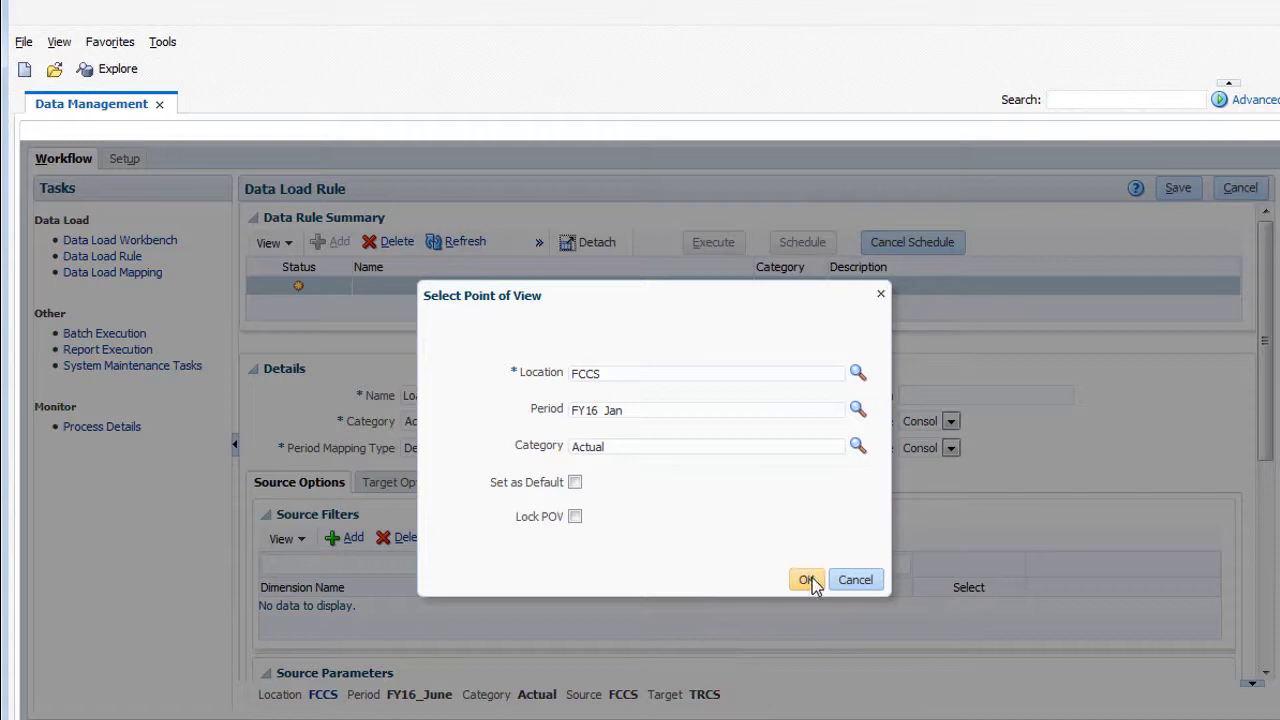
Apply the point of view and add an Account source filter for Travel Expense, Meals Expense and Office Supplies
left_click(807, 580)
left_click(340, 537)
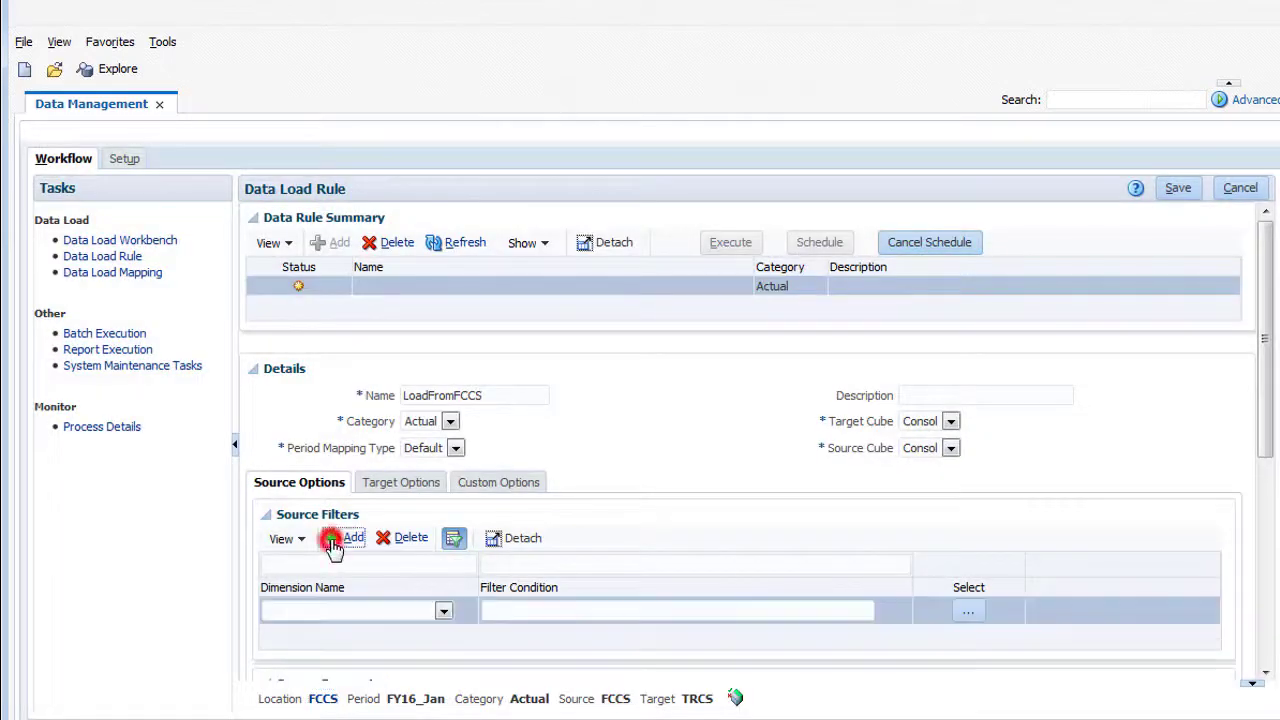
left_click(443, 610)
left_click(418, 648)
left_click(968, 611)
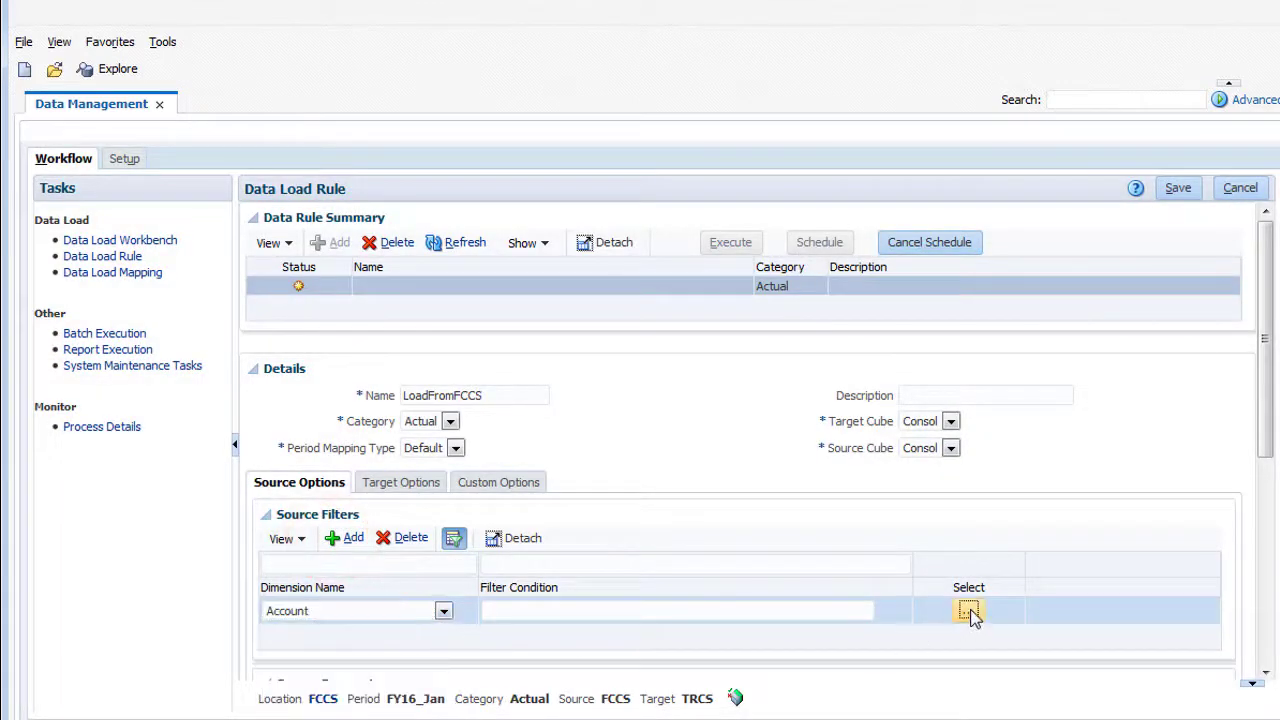
left_click(538, 440, "ctrl")
left_click(580, 478, "ctrl")
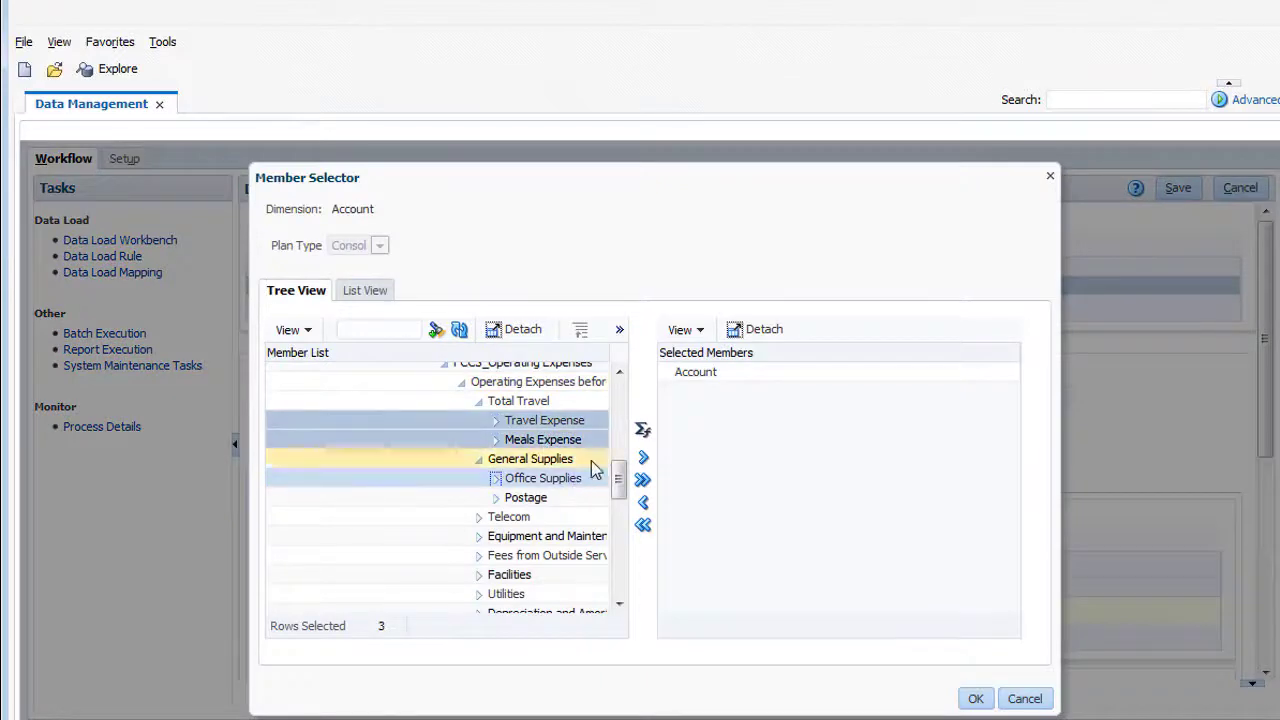
left_click(643, 457)
left_click(966, 700)
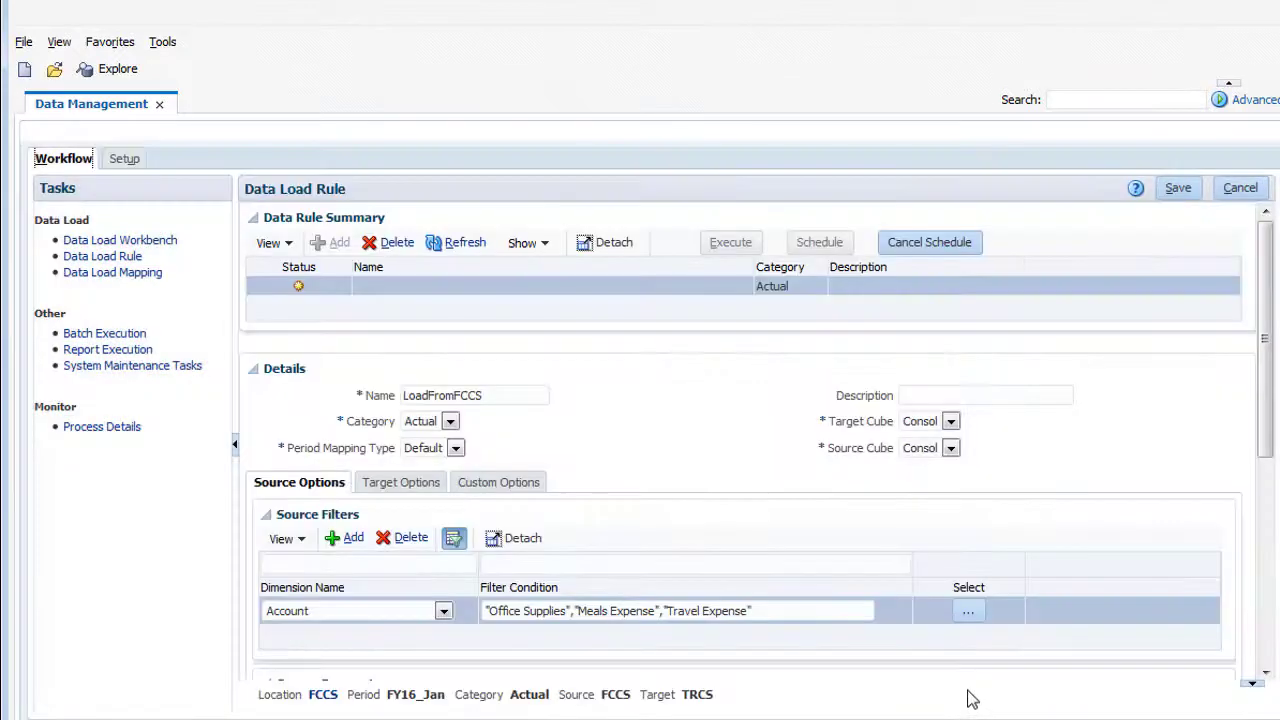
Add an Entity source filter for E01_101_1110 and save the LoadFromFCCS rule
left_click(340, 538)
left_click(444, 613)
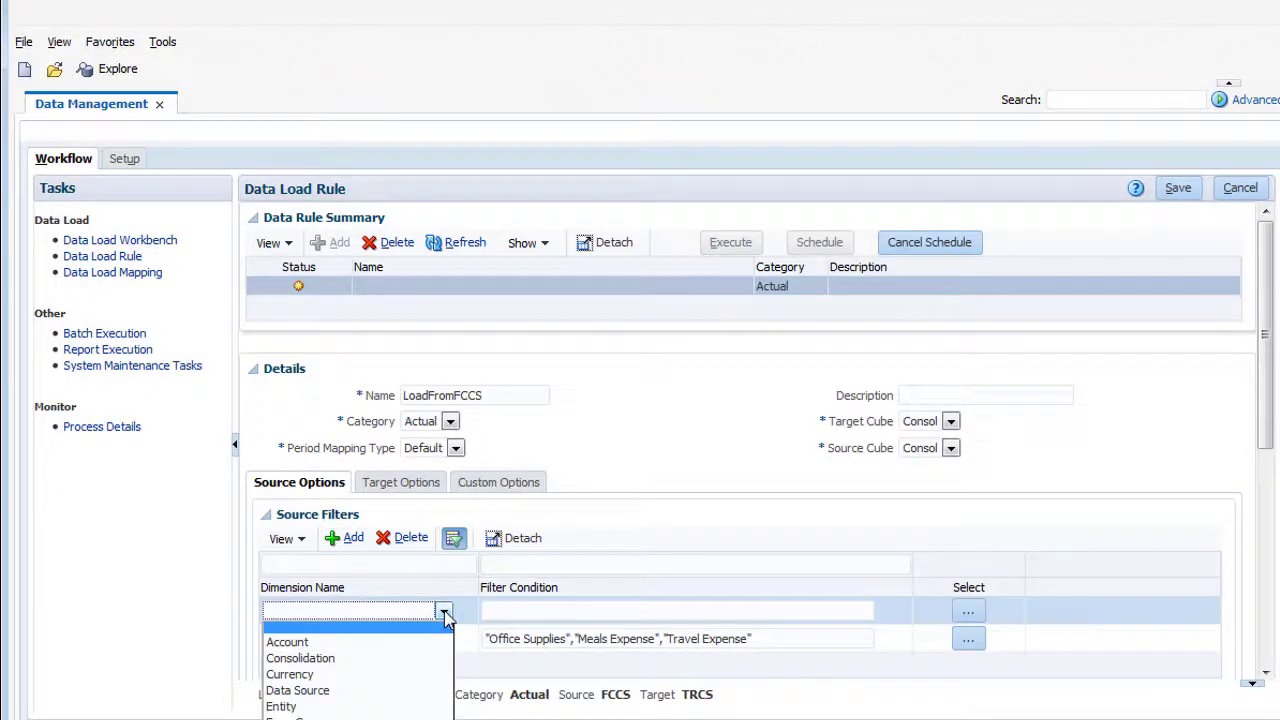
left_click(281, 706)
left_click(968, 611)
left_click(643, 457)
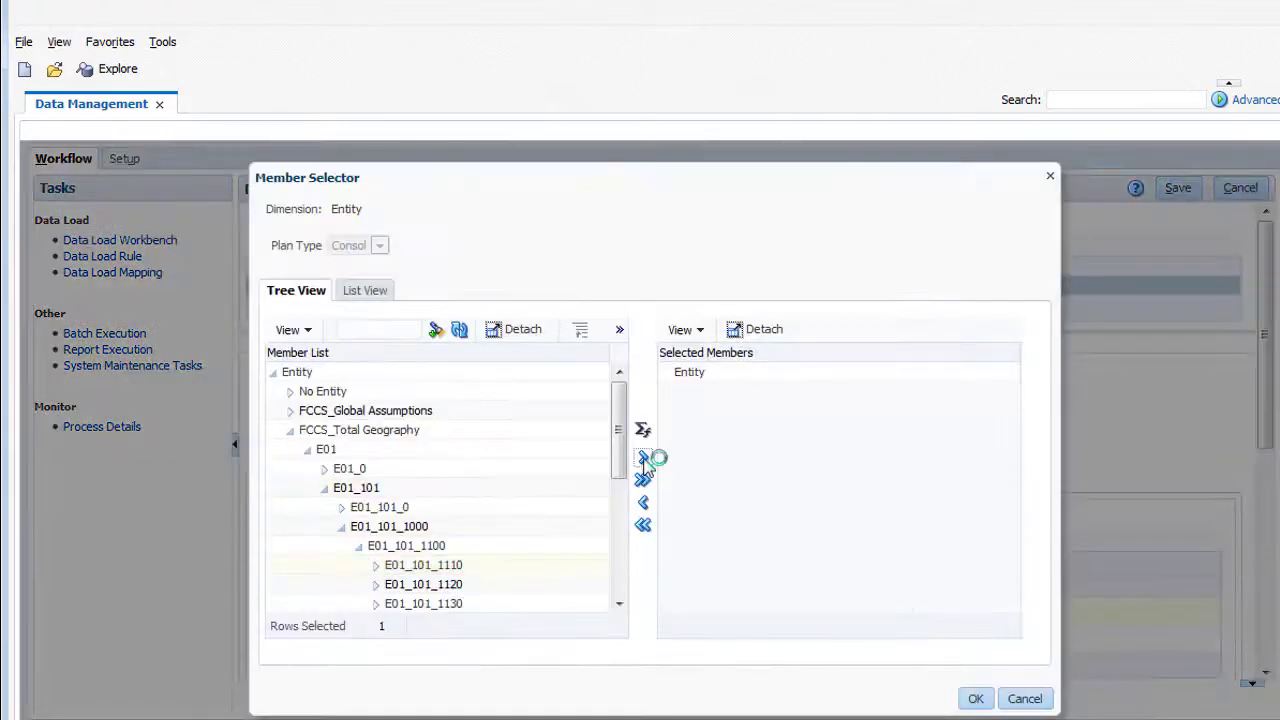
left_click(966, 699)
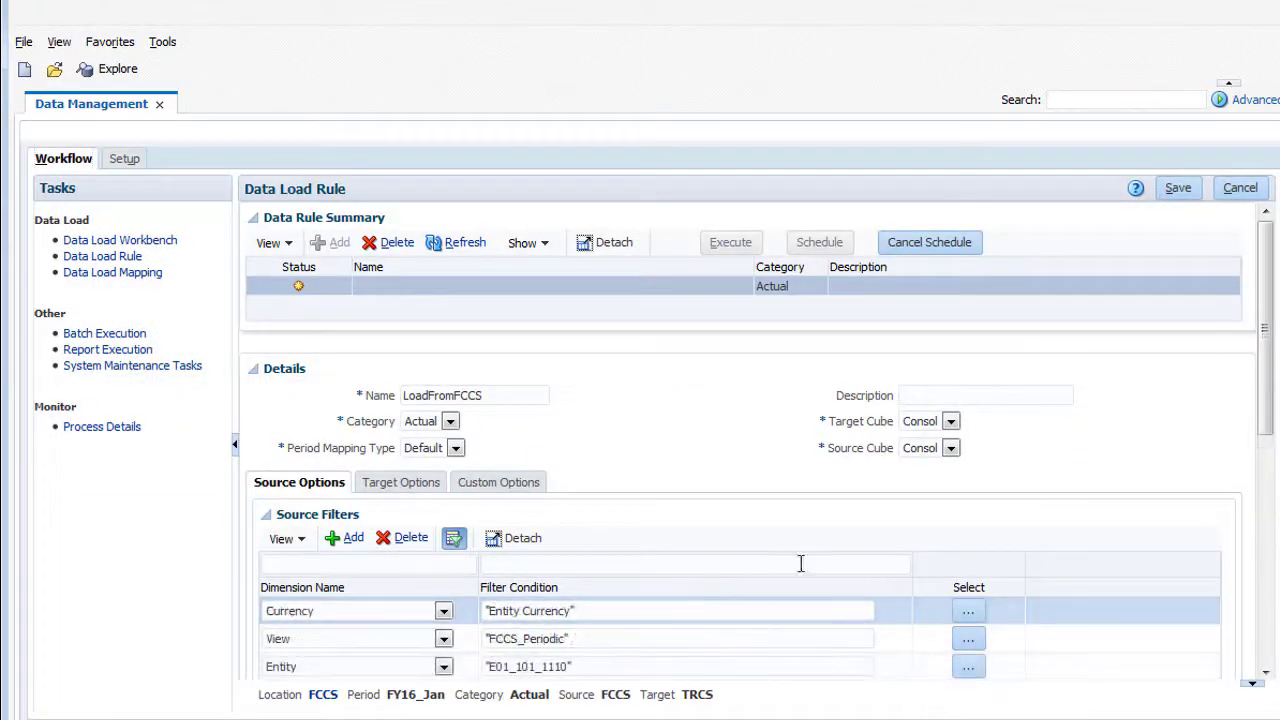
left_click(1177, 189)
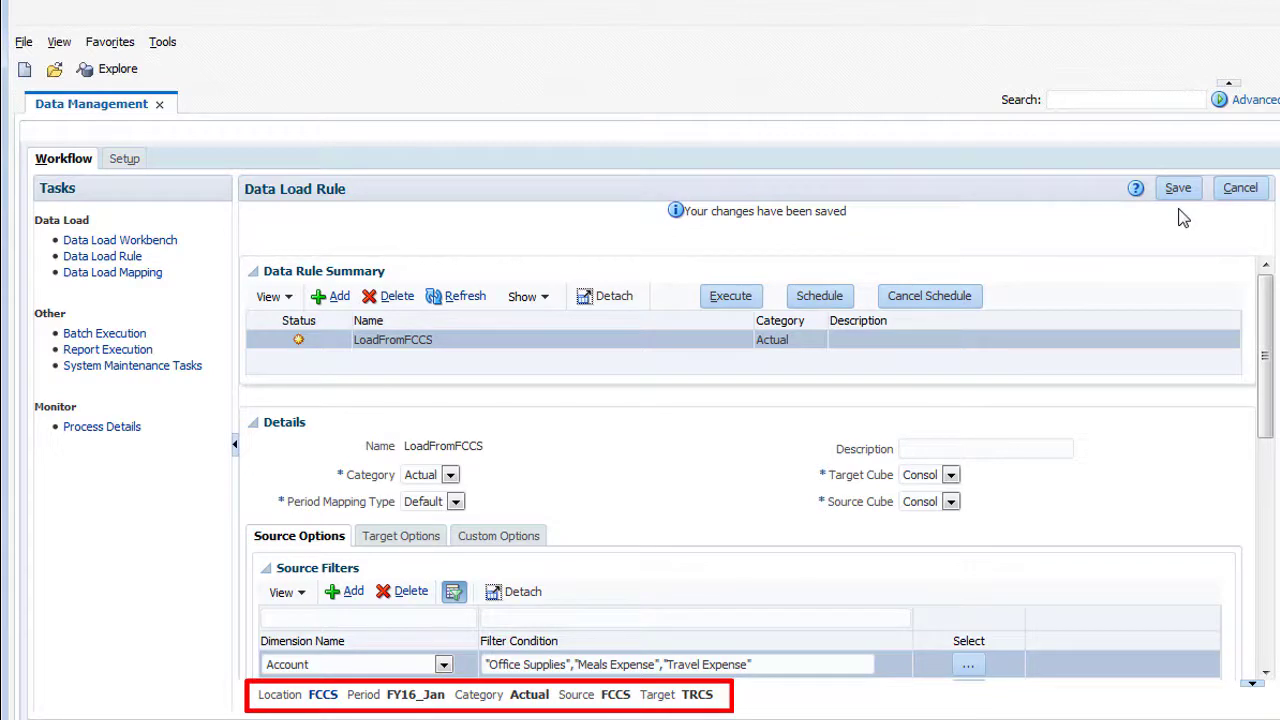
Execute LoadFromFCCS for FY16_Jan with Import from Source, then refresh until the status shows success
left_click(730, 296)
left_click(675, 300)
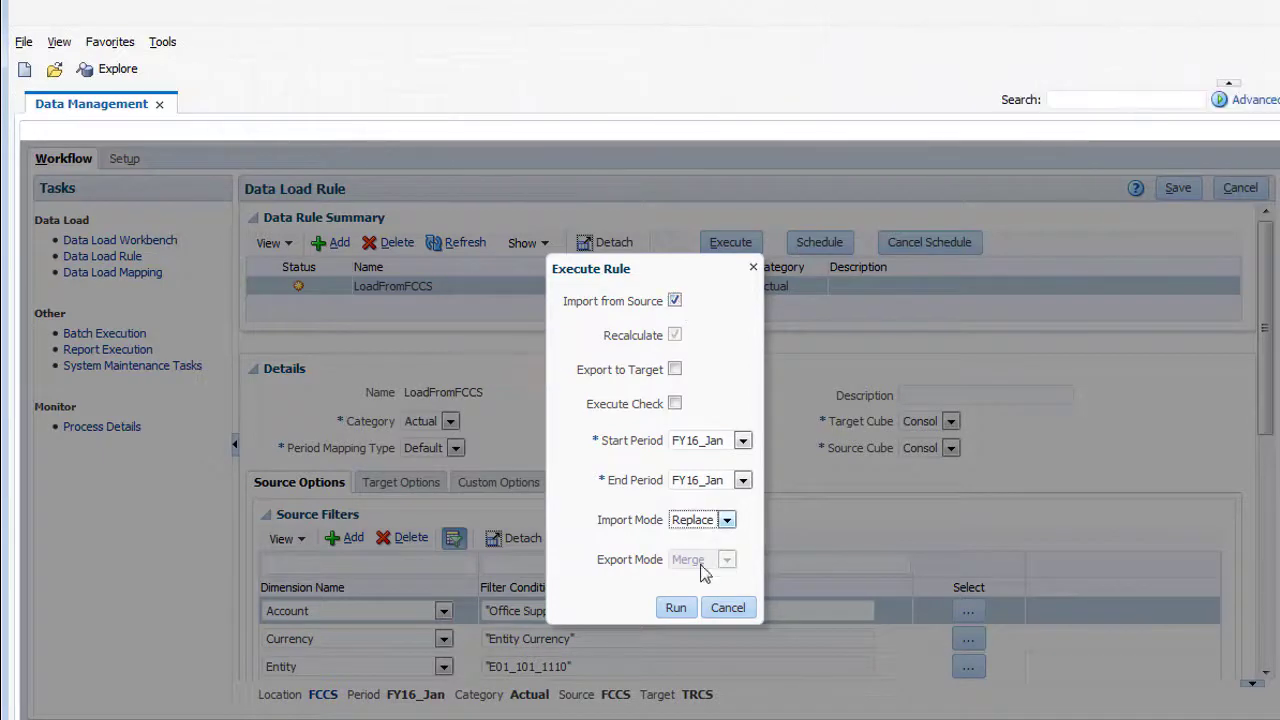
left_click(676, 607)
left_click(832, 322)
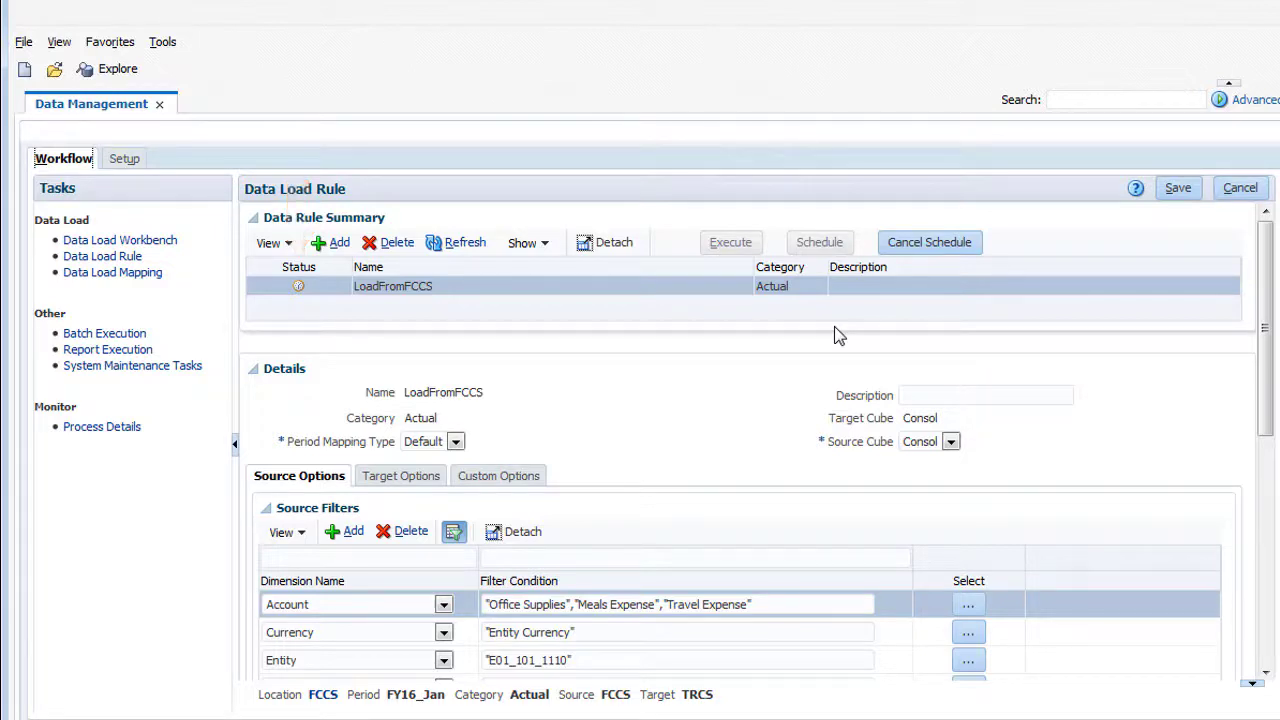
left_click(452, 253)
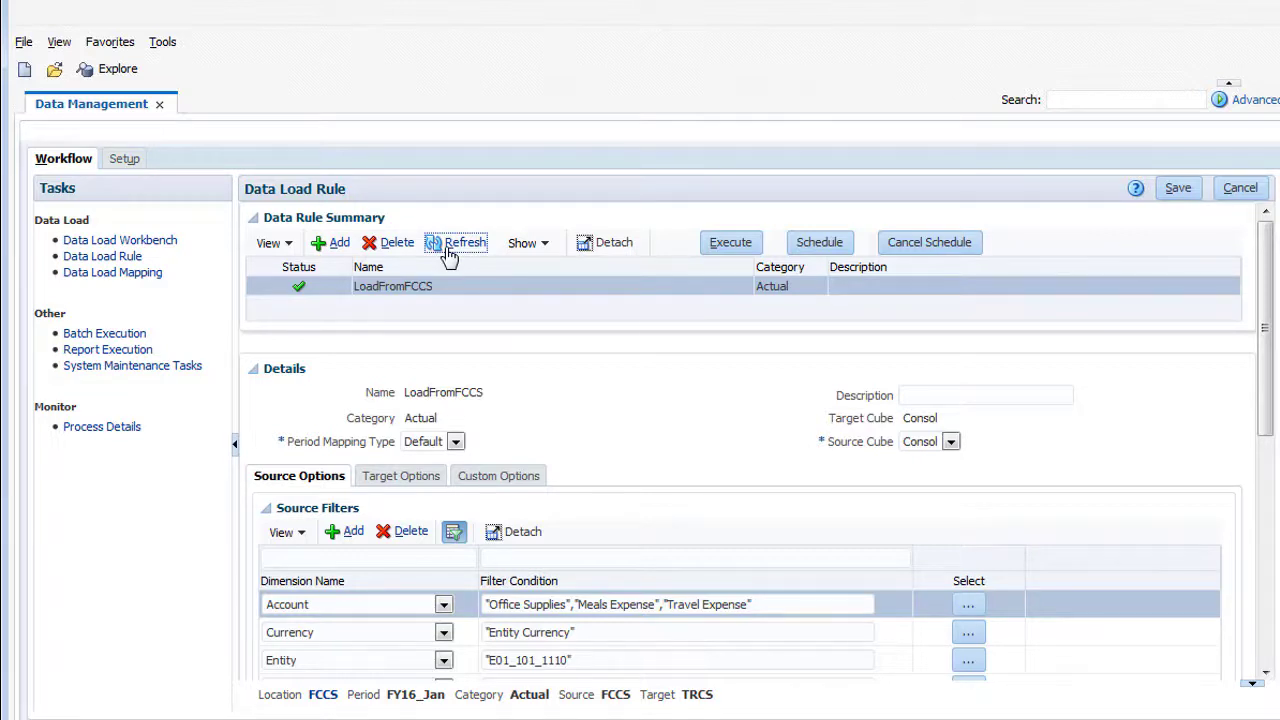
Export the imported expense rows from the Data Load Workbench in Merge mode
left_click(163, 246)
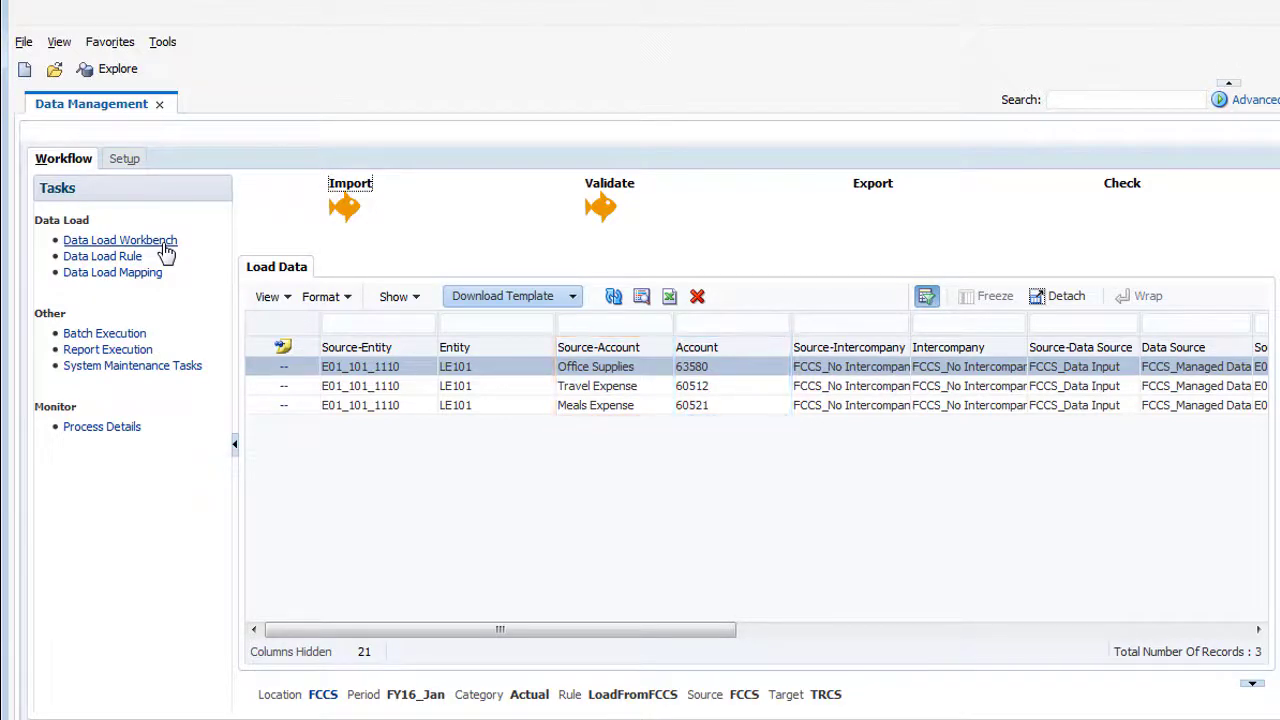
left_click(876, 190)
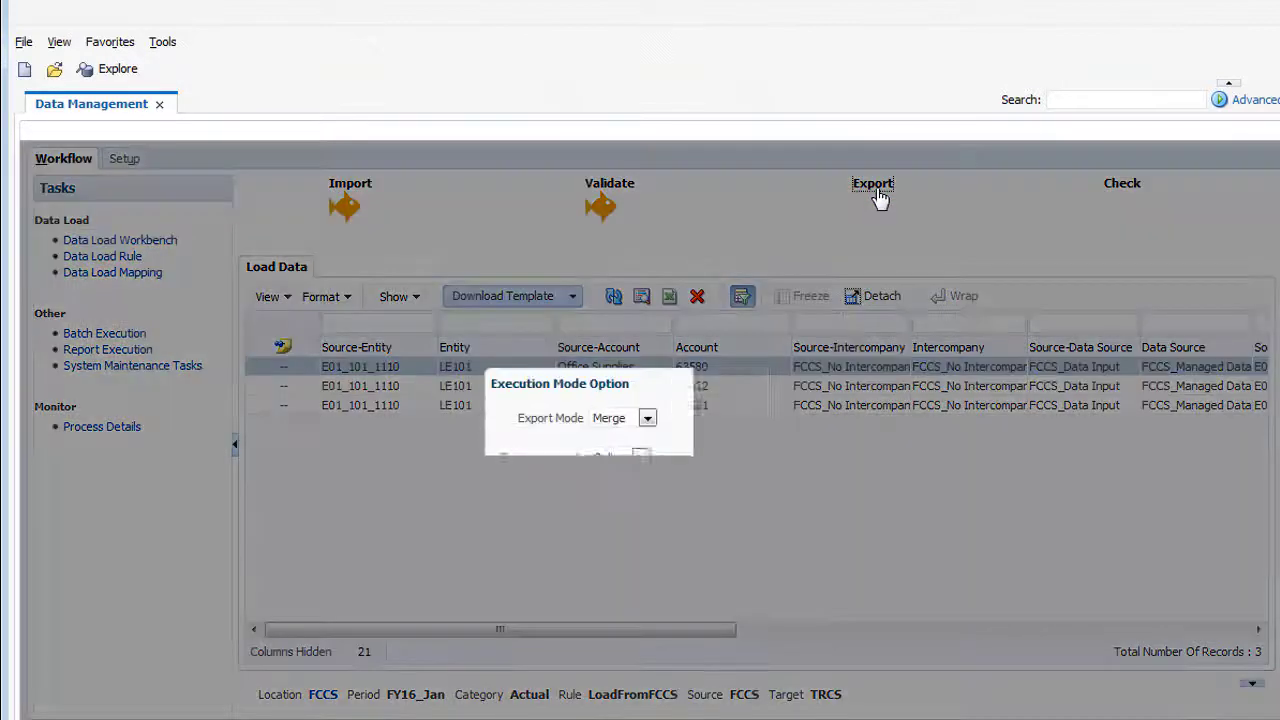
left_click(735, 493)
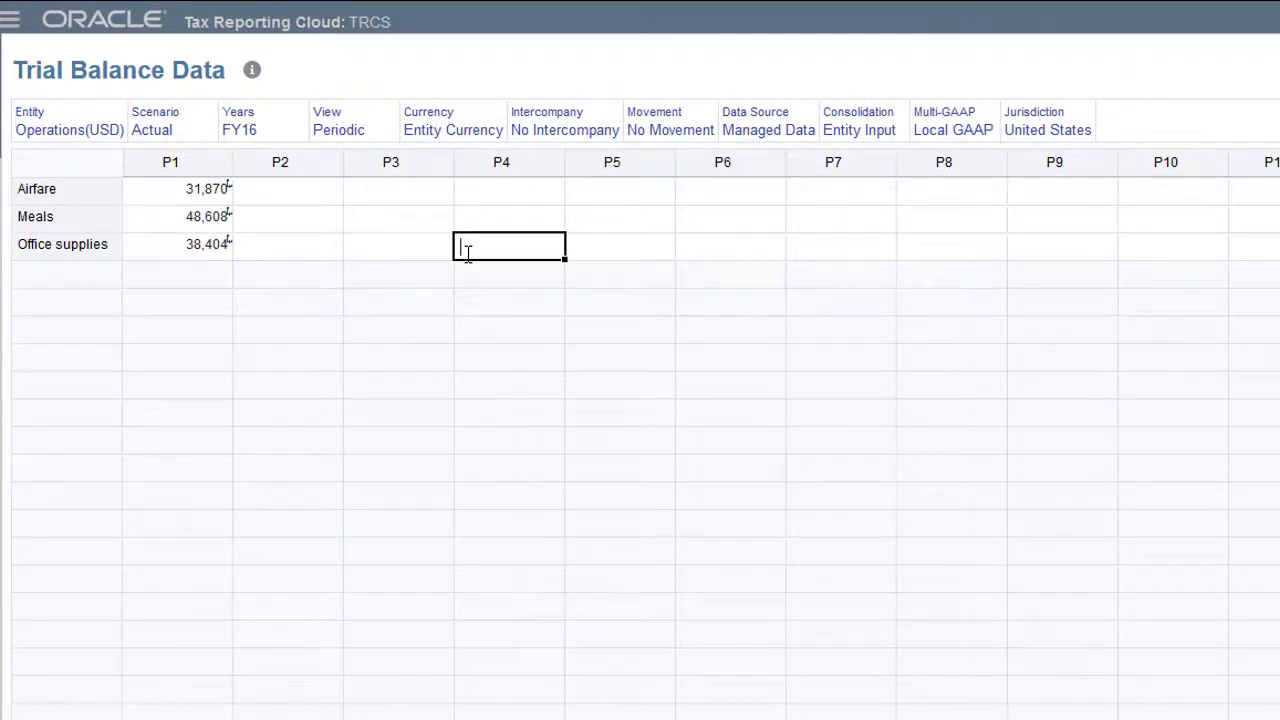
Drill through the Airfare P1 amount 31,870 to its Travel Expense source row
left_click(205, 189)
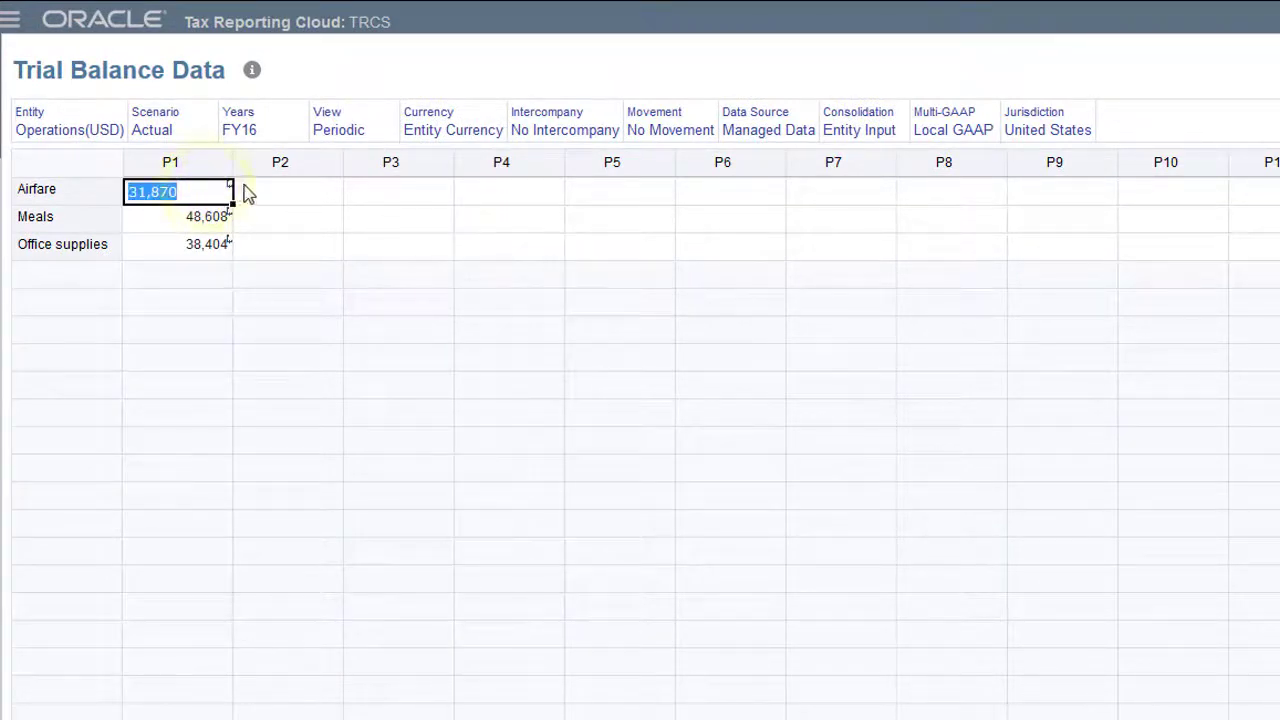
right_click(242, 200)
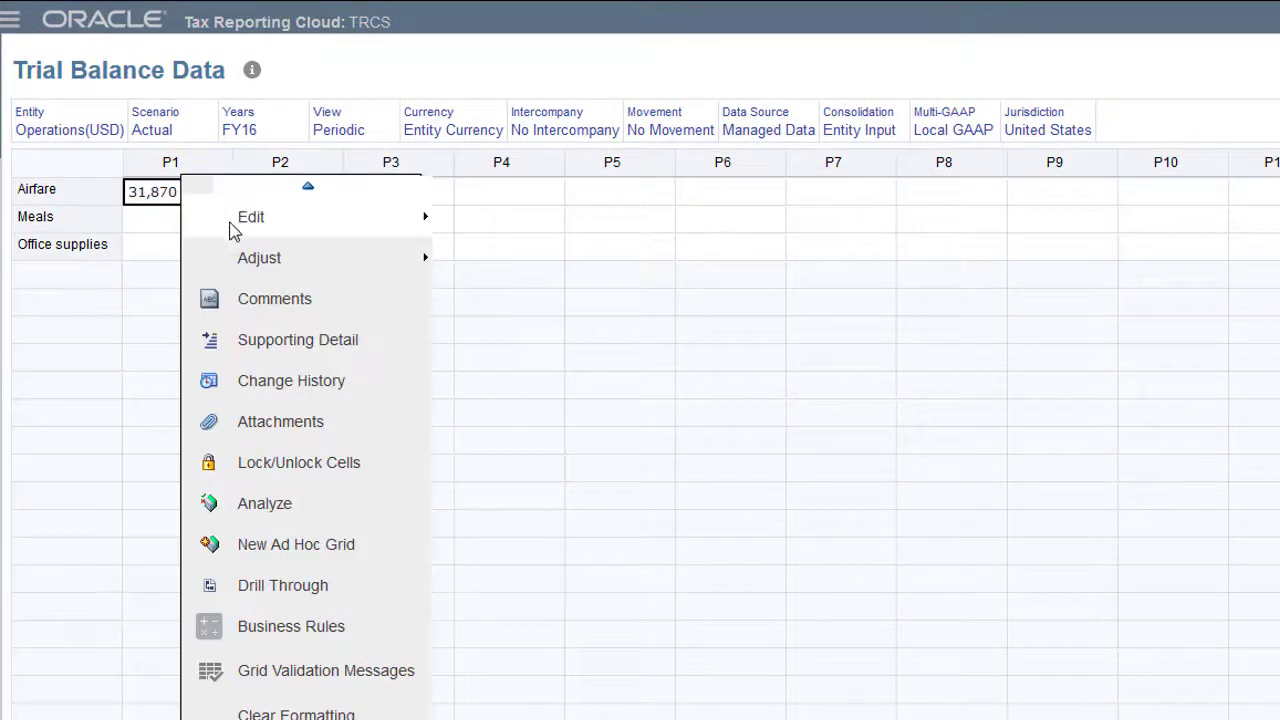
left_click(333, 588)
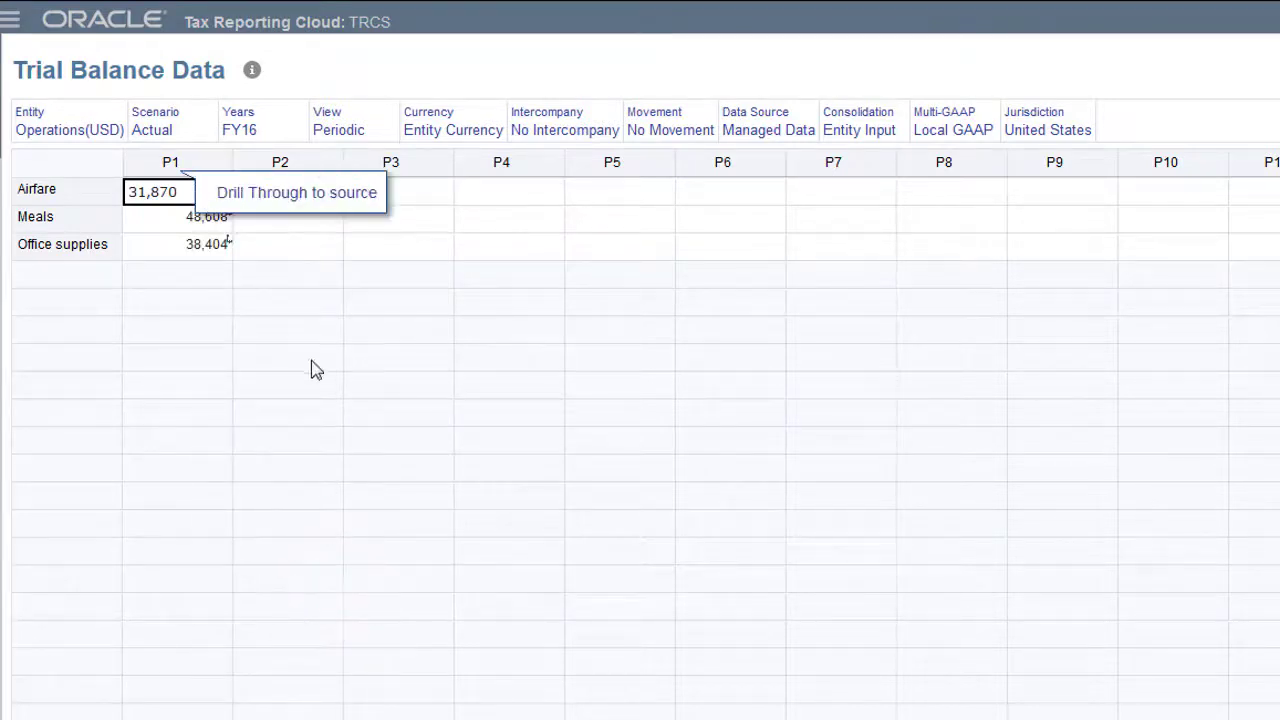
left_click(268, 190)
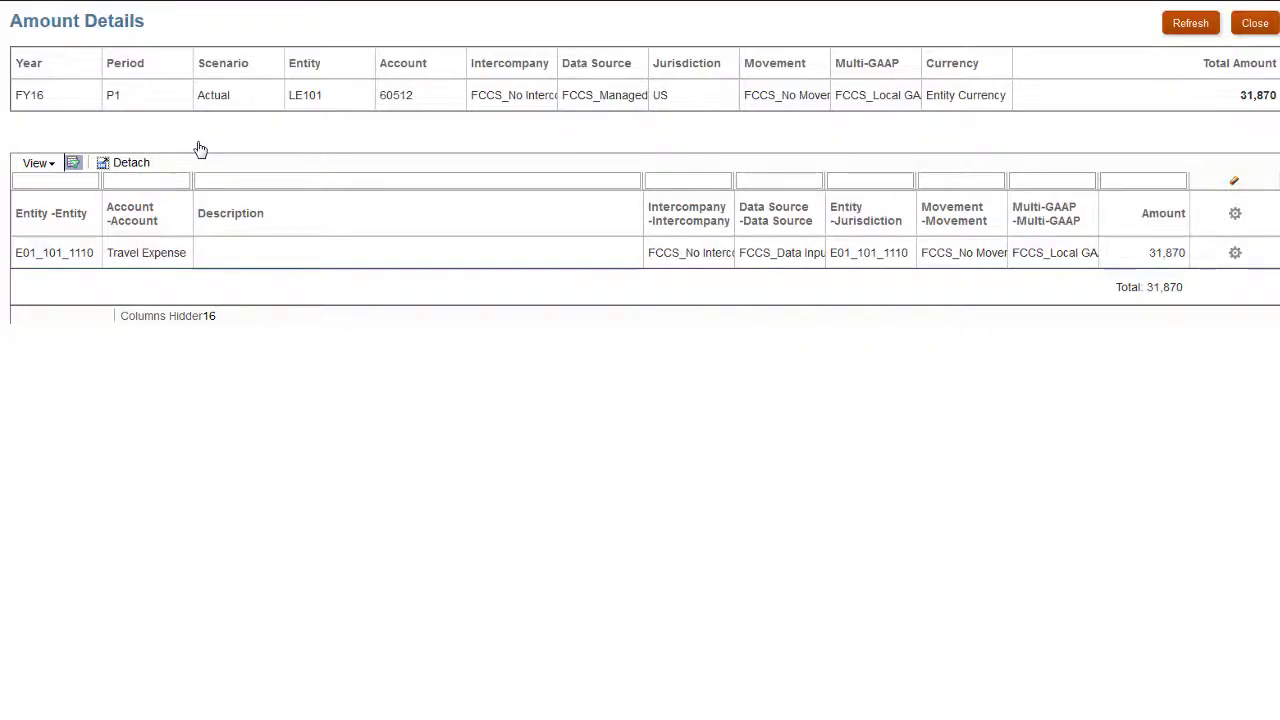